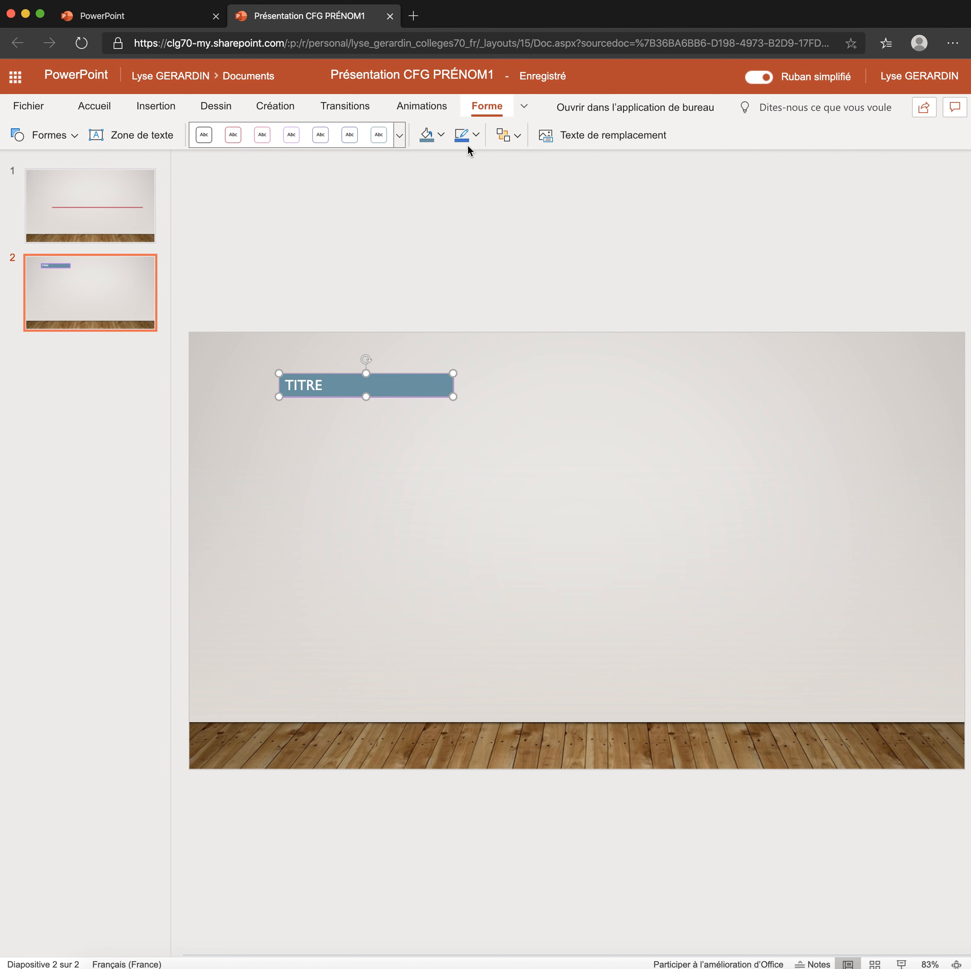
- Give the TITRE text box on slide 2 a black outline and change its font to Arial
left_click(477, 137)
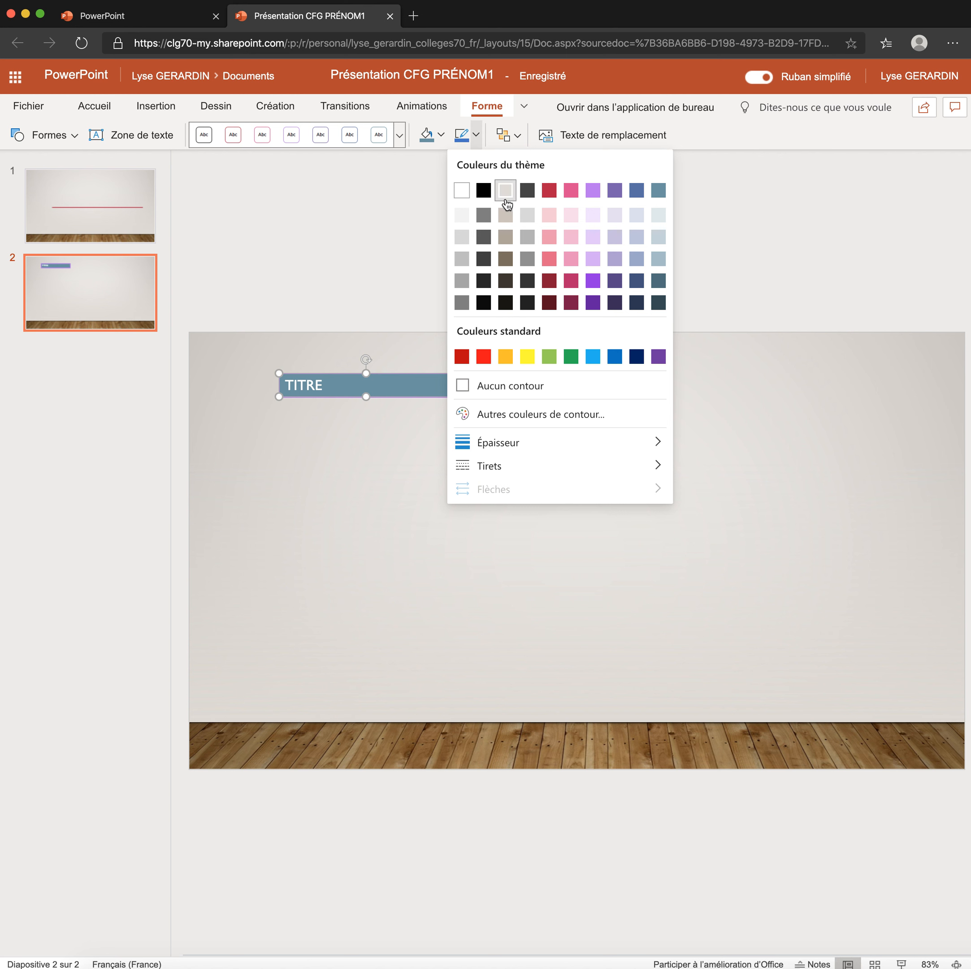
left_click(483, 191)
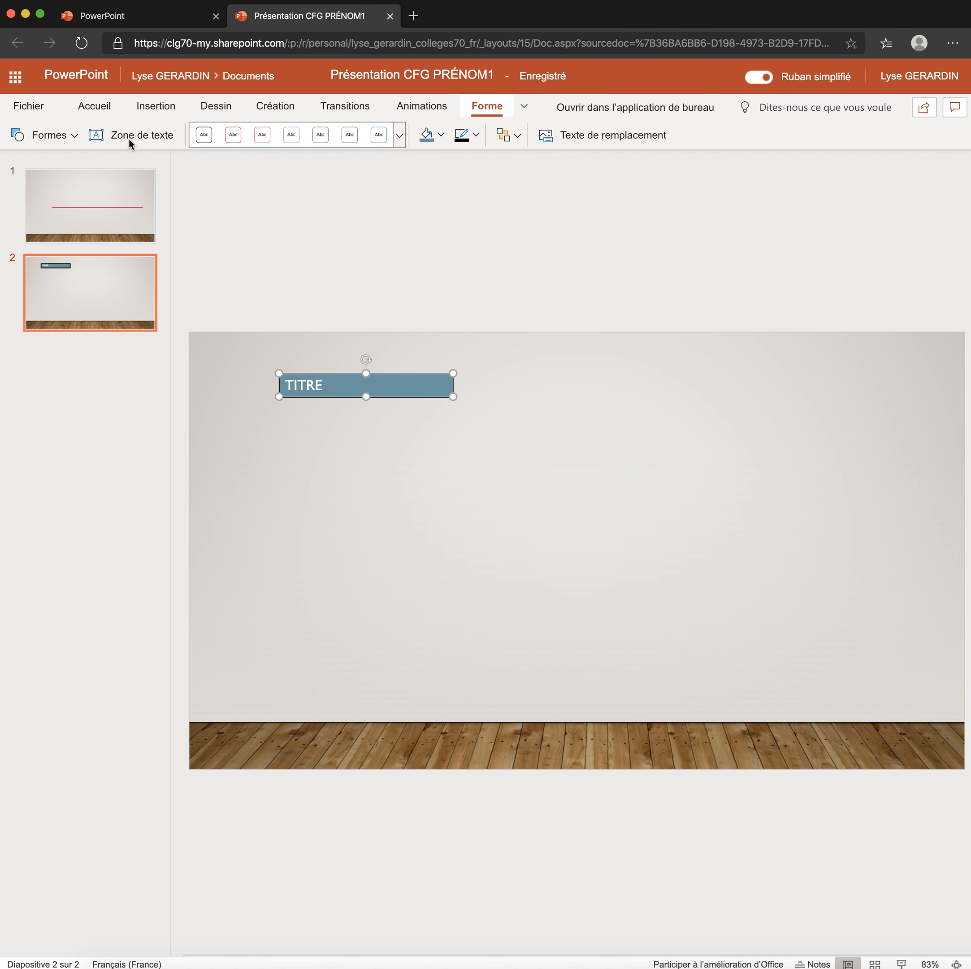
left_click(94, 108)
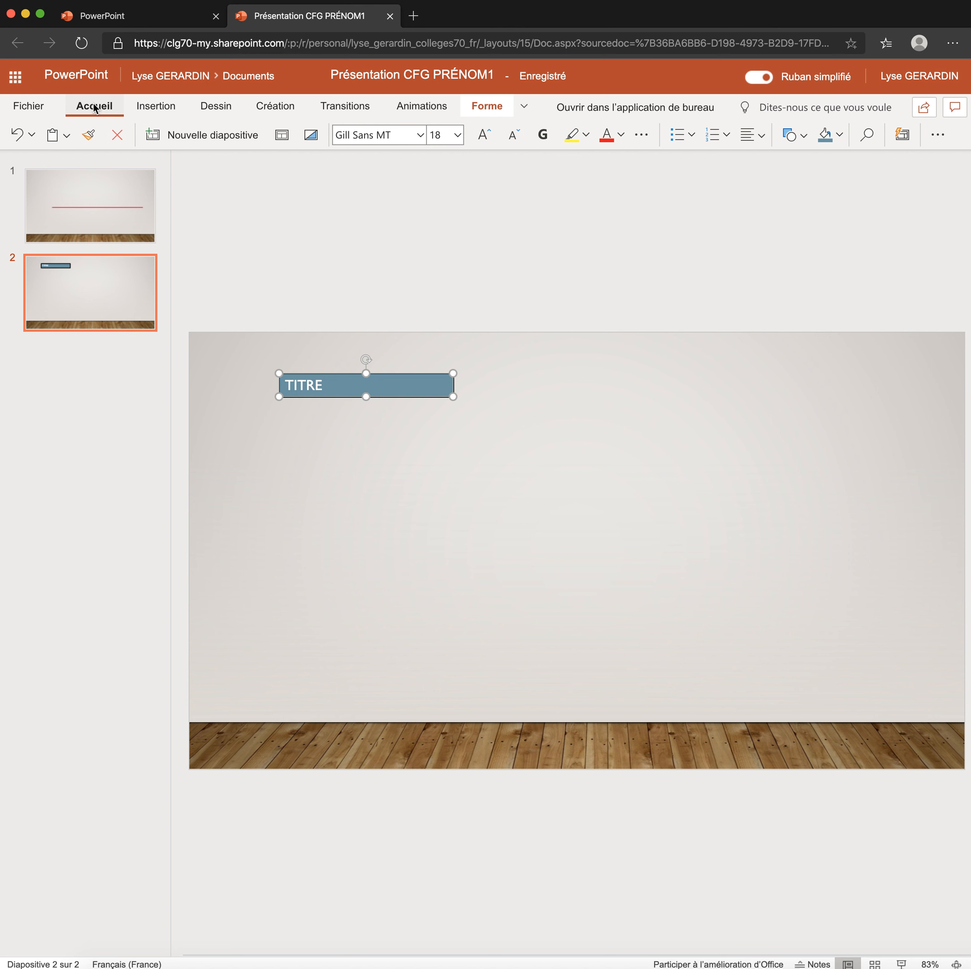
left_click(420, 136)
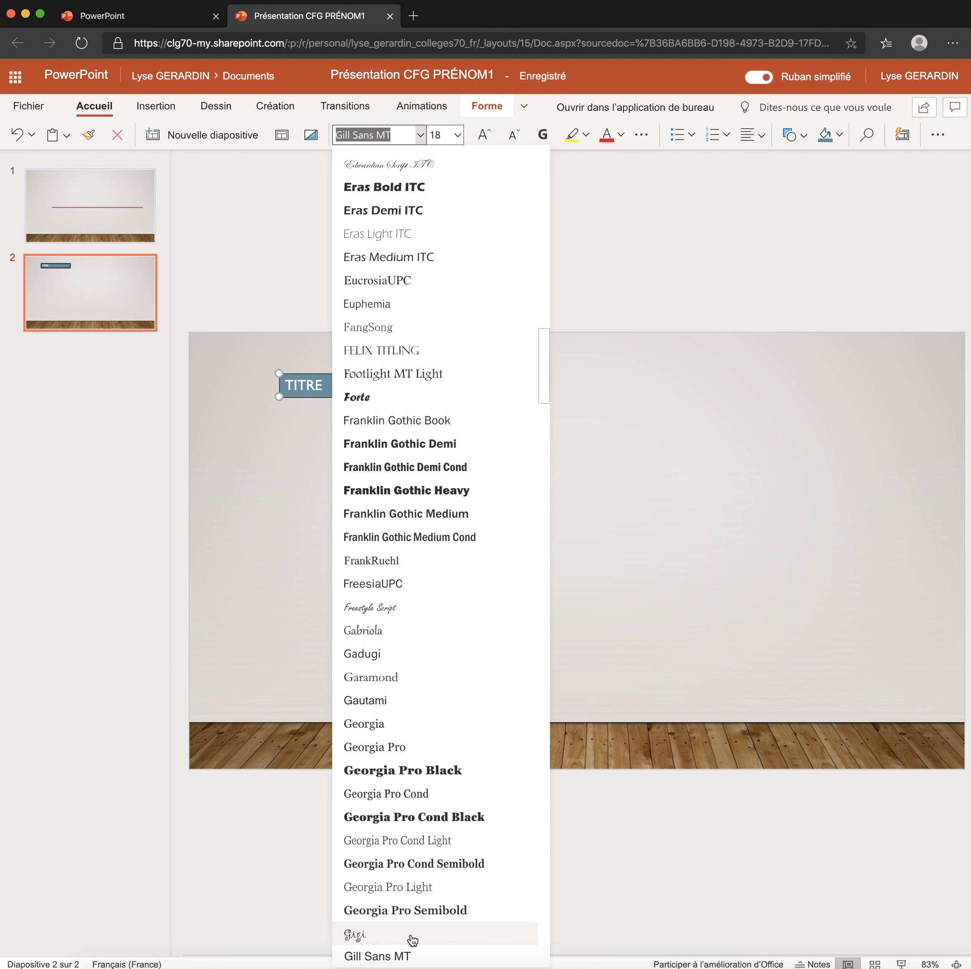
scroll(433, 571, "up", 15)
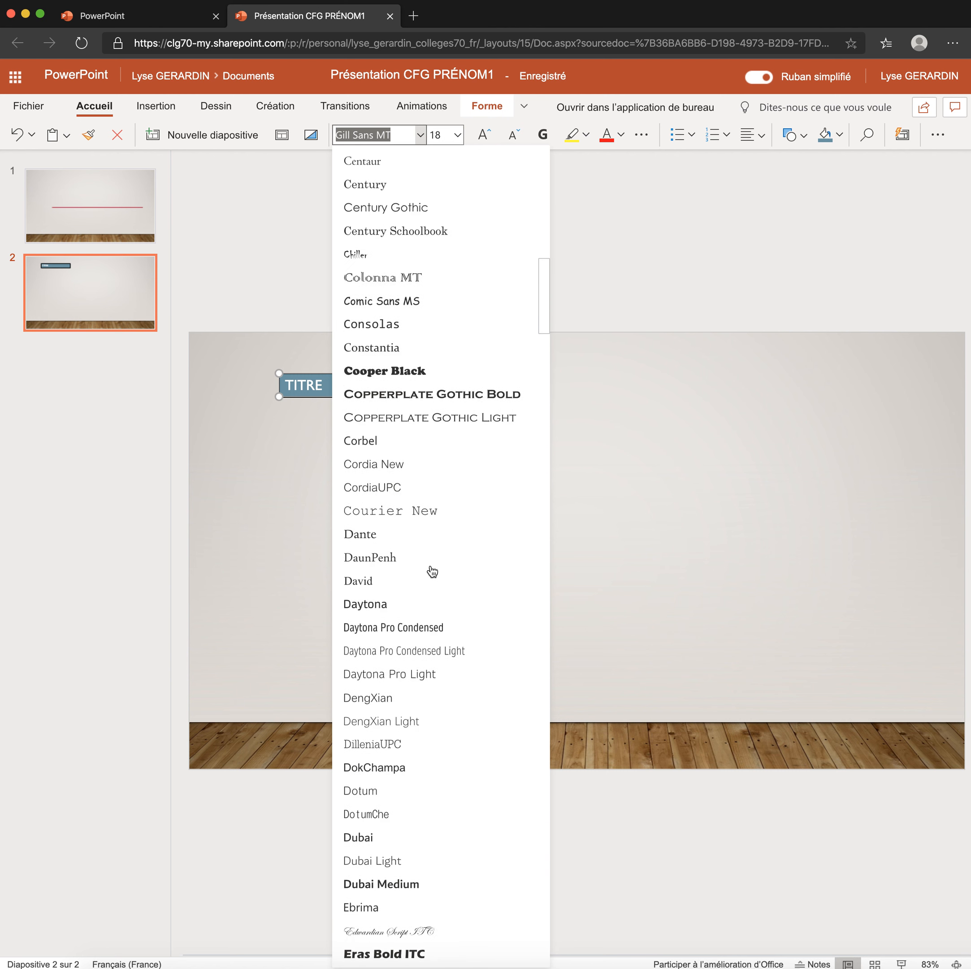
scroll(432, 539, "up", 15)
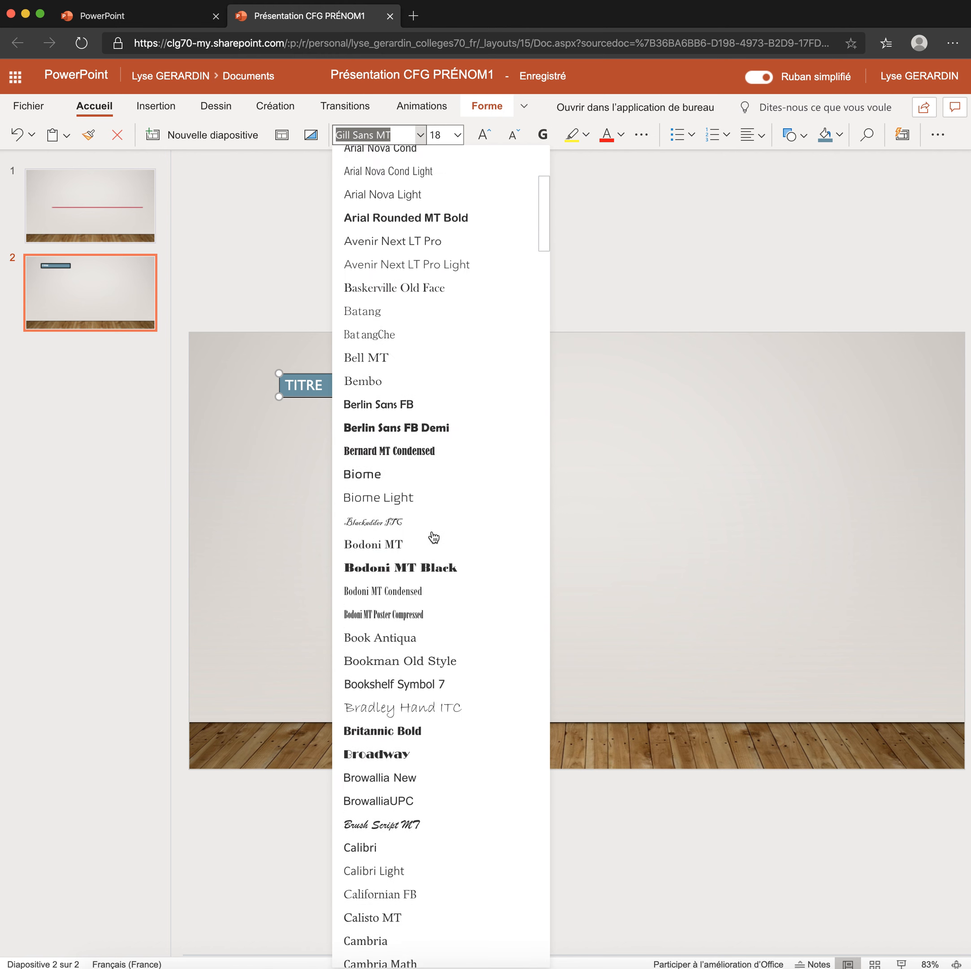
scroll(437, 508, "up", 1)
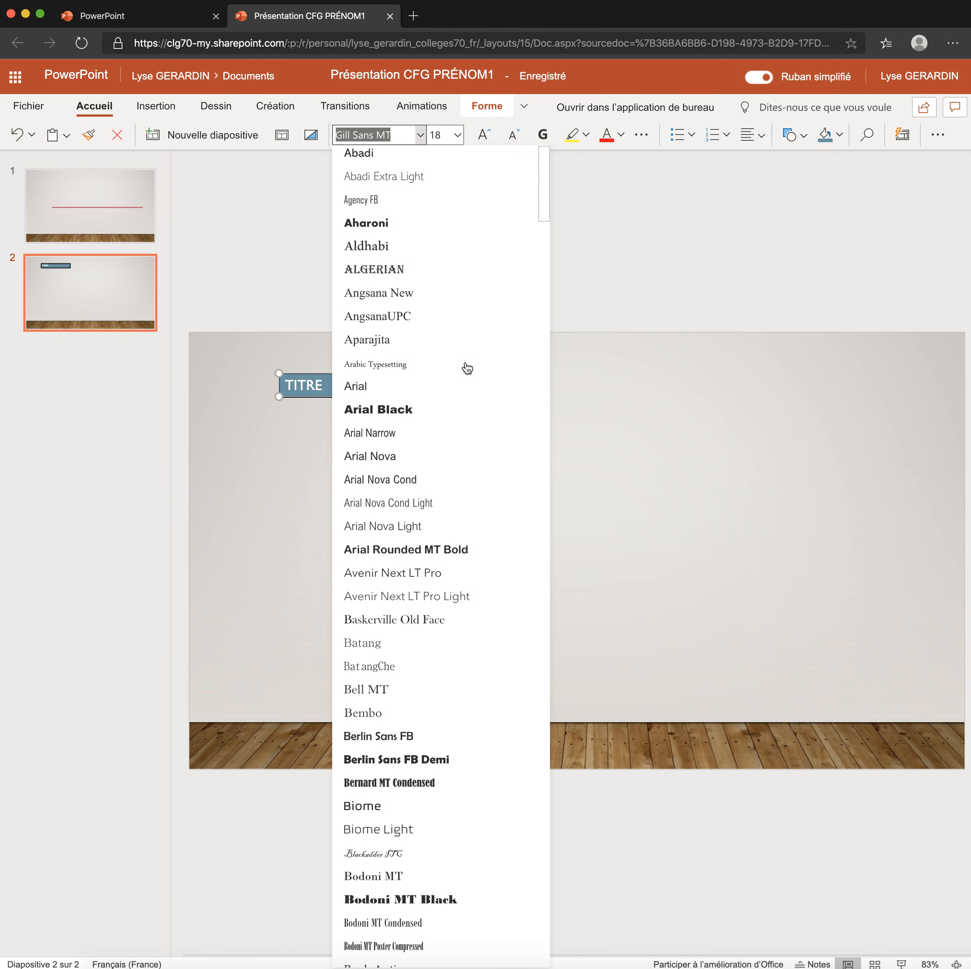
left_click(414, 389)
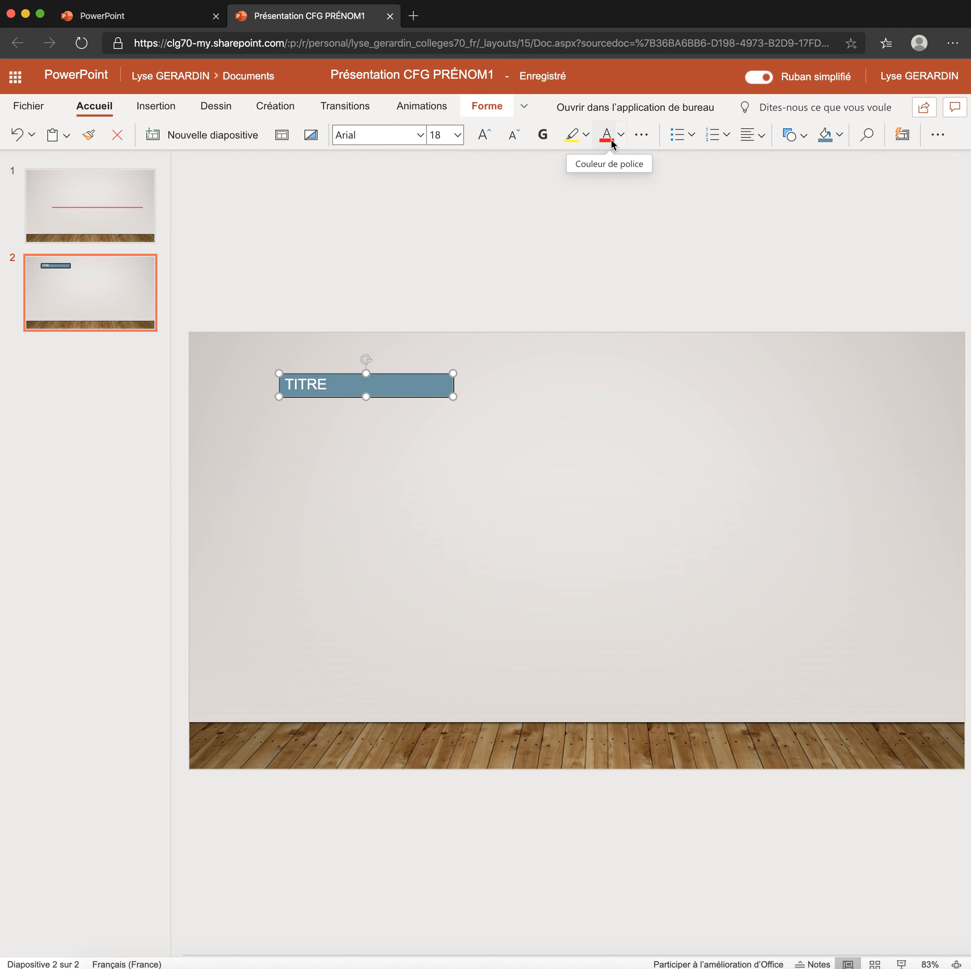
left_click(643, 138)
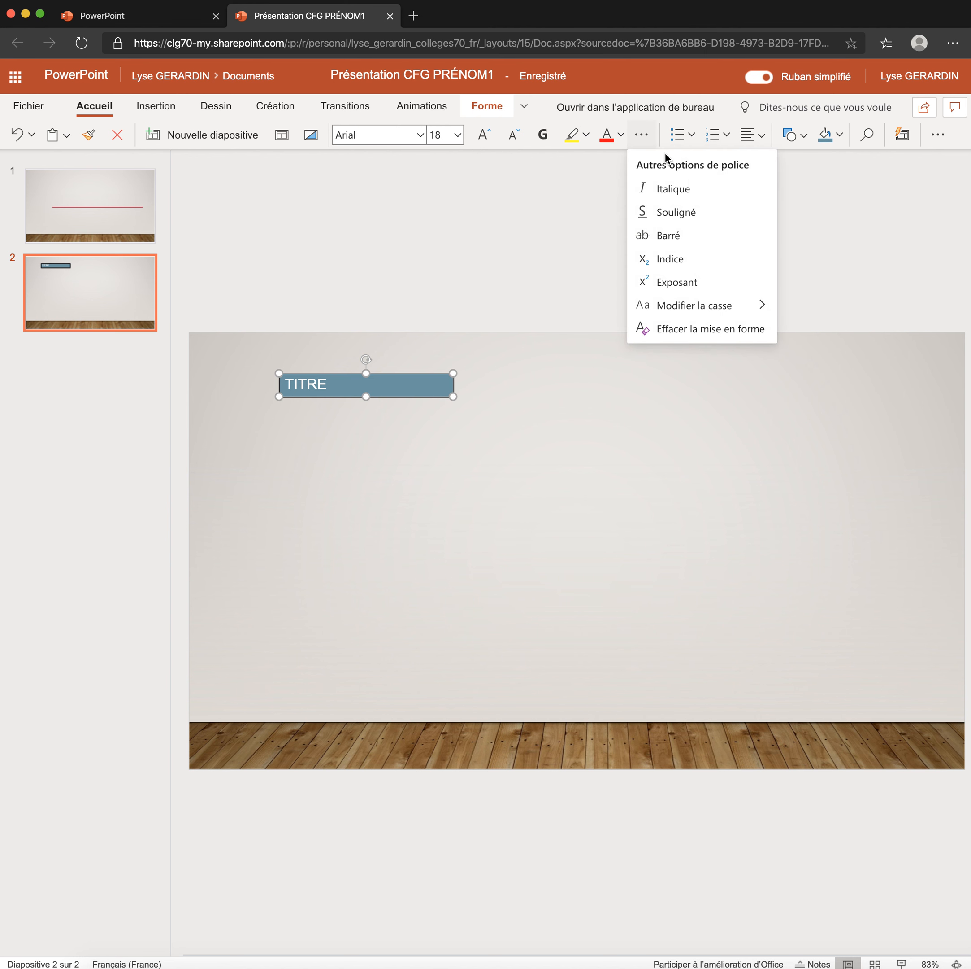
left_click(448, 223)
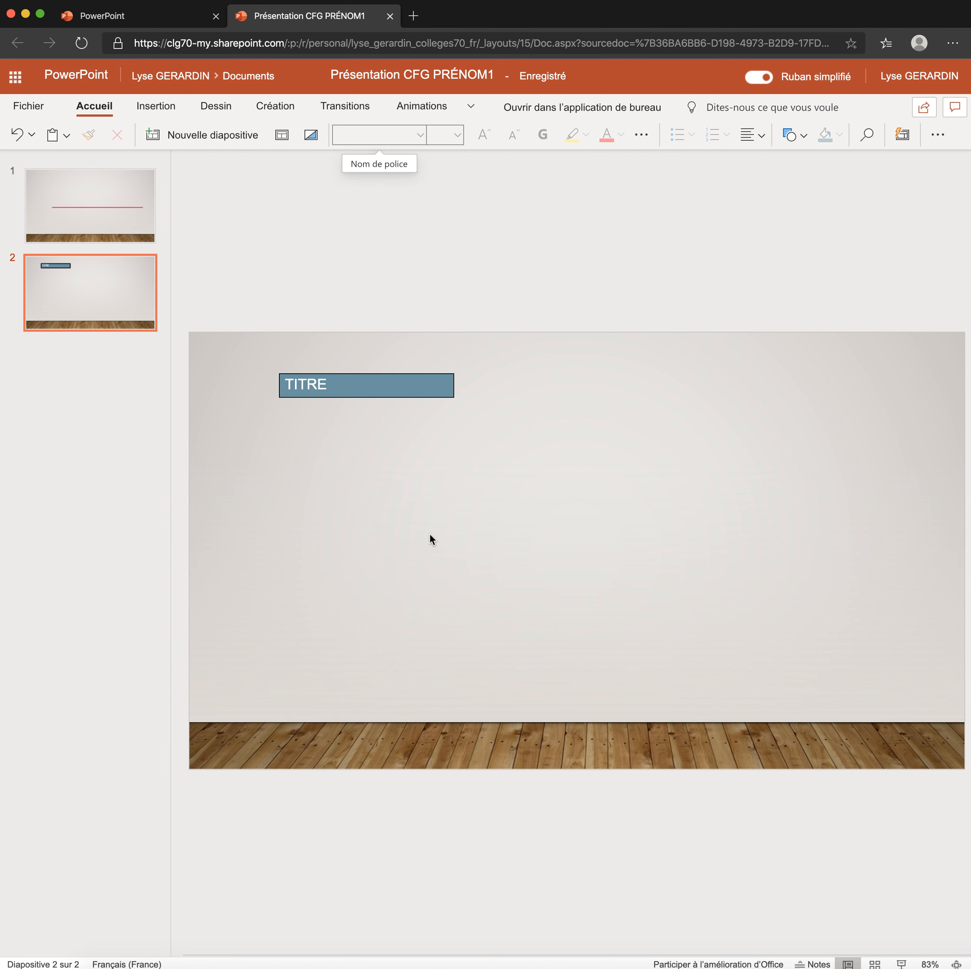
- Insert the avatar picture from the computer's Bureau folder into slide 2 and place it below the TITRE box
left_click(159, 109)
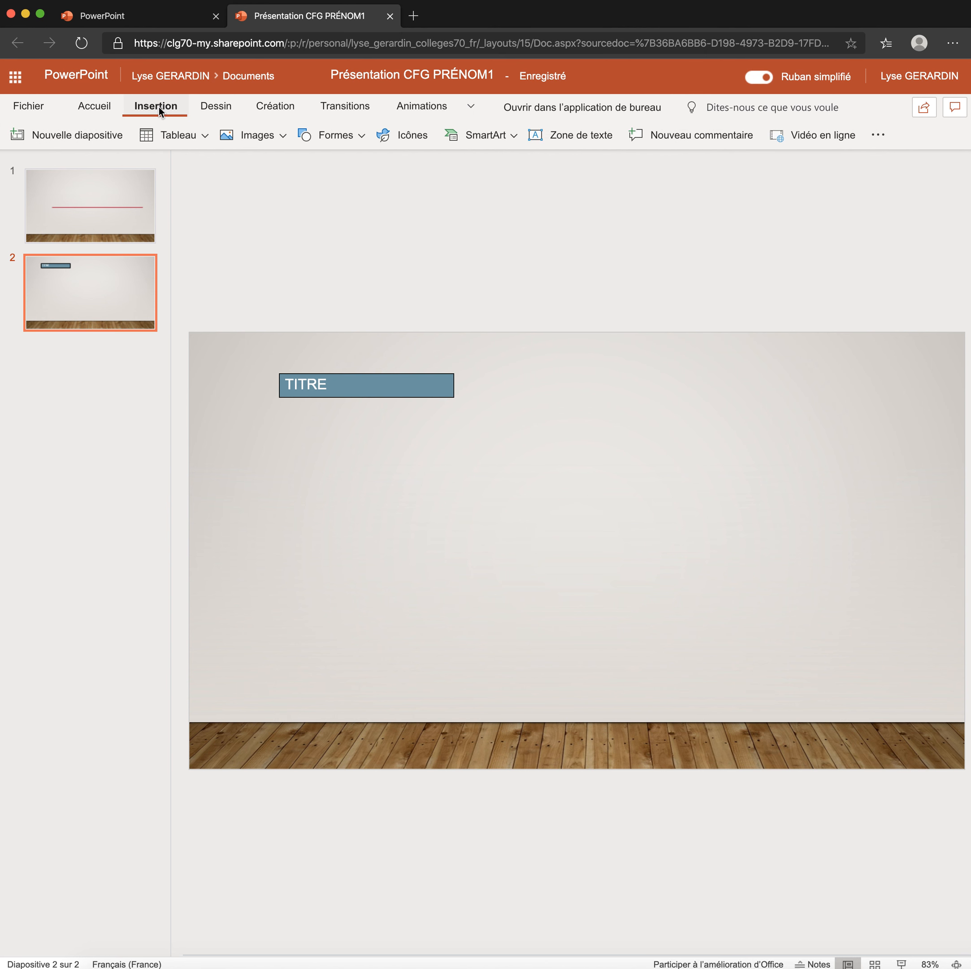
left_click(273, 139)
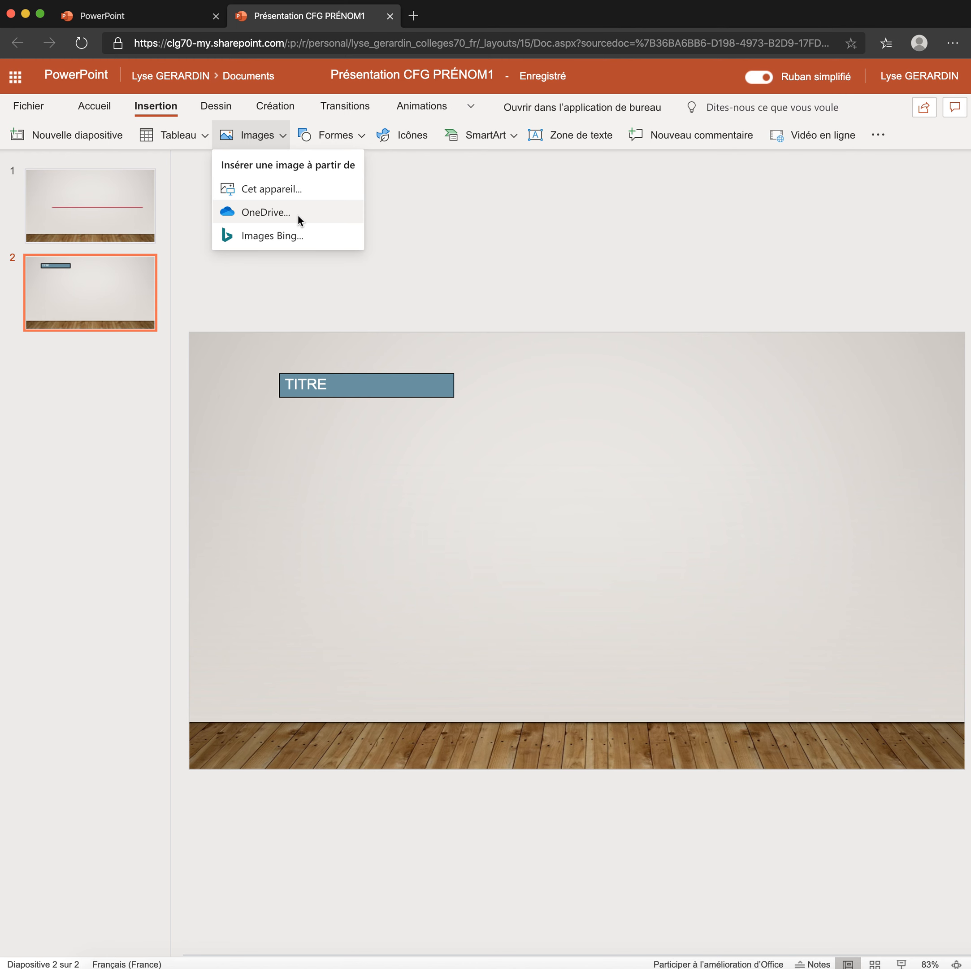
left_click(311, 189)
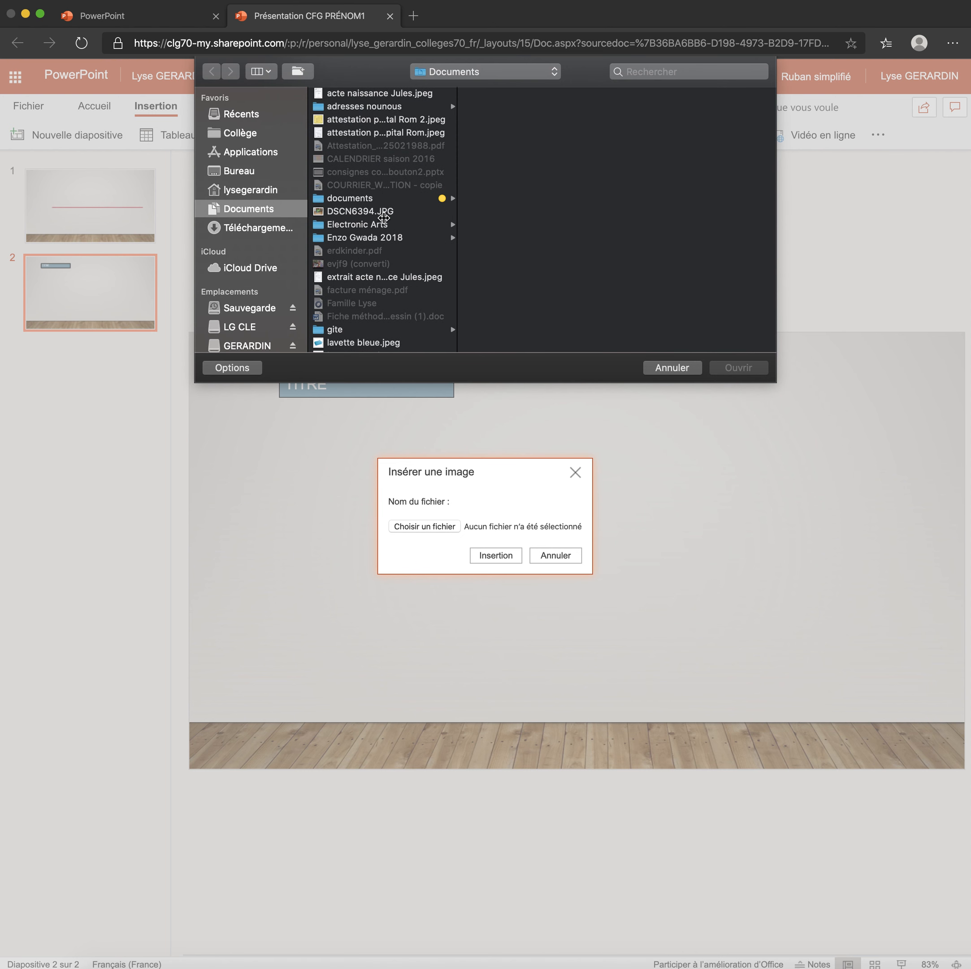
scroll(387, 221, "down", 3)
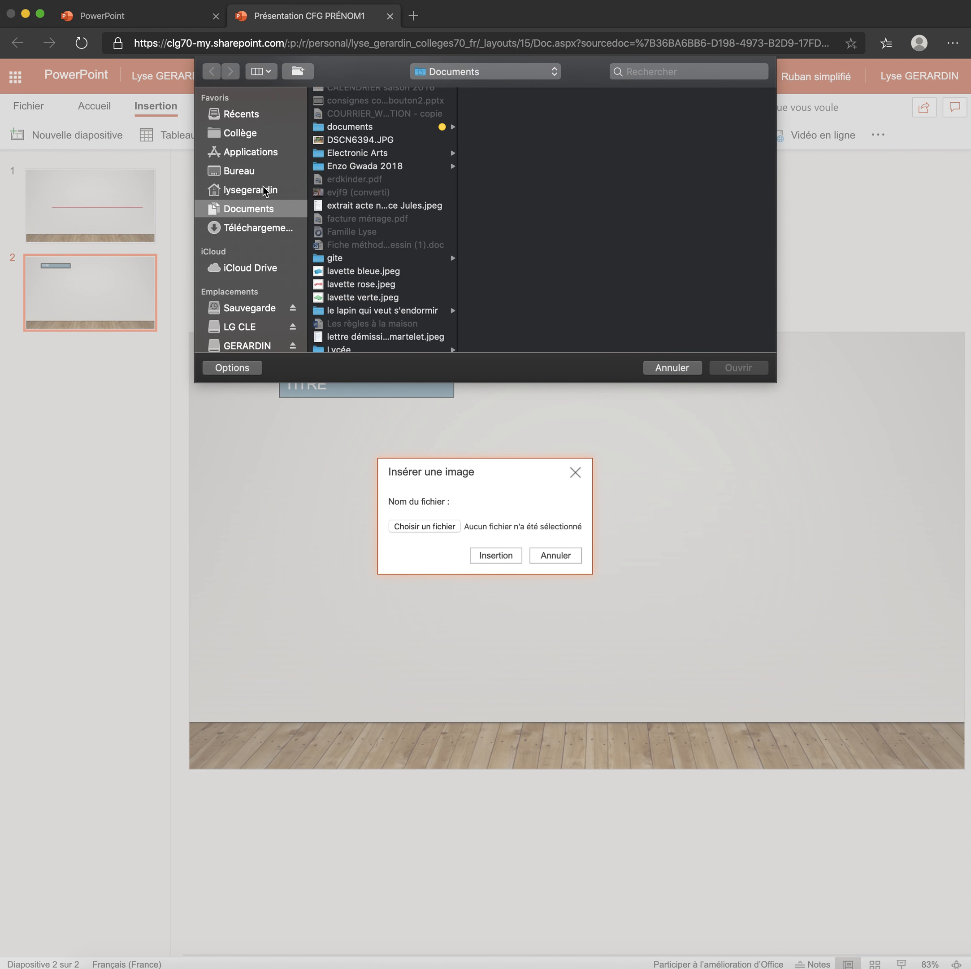
left_click(256, 171)
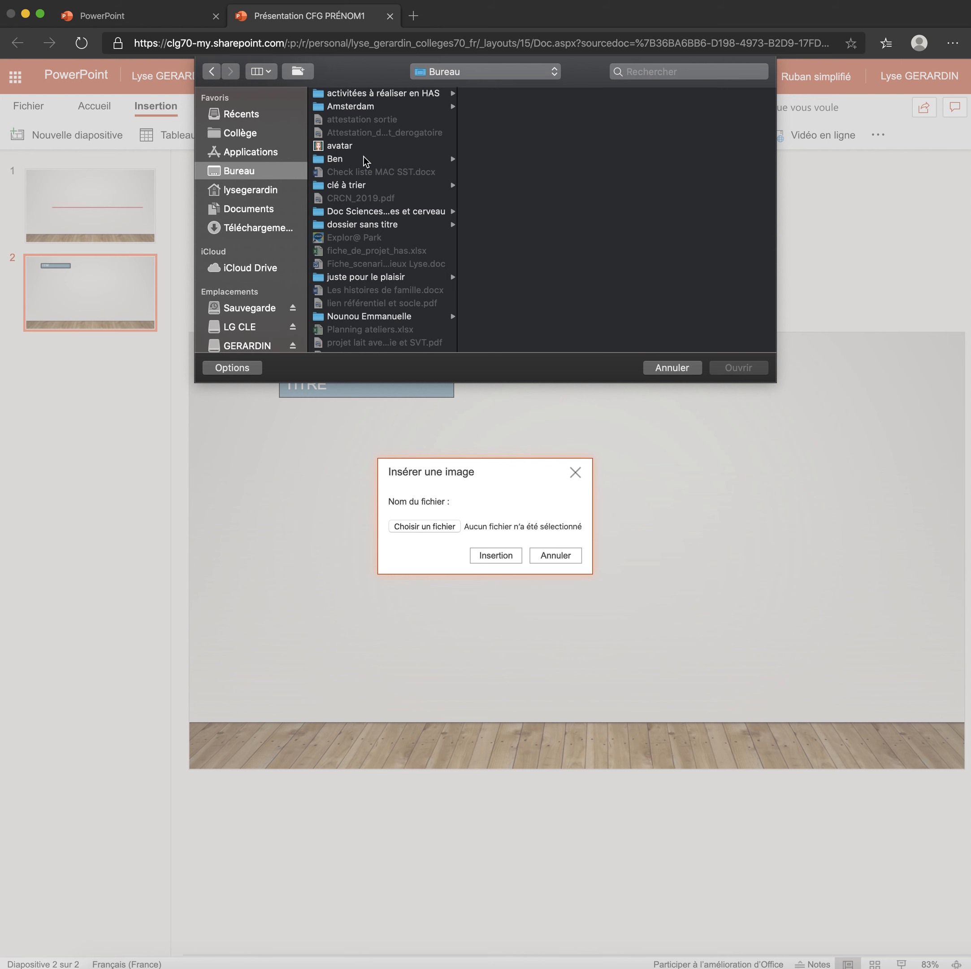
left_click(356, 146)
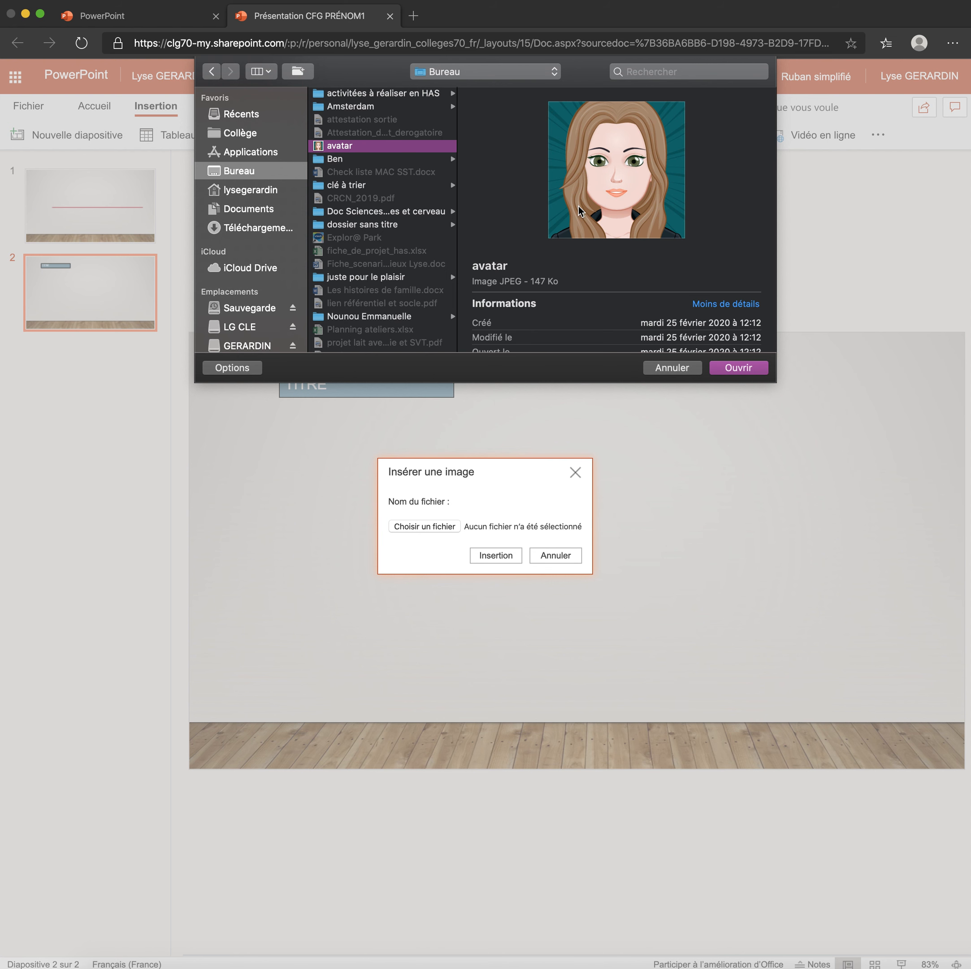
left_click(755, 375)
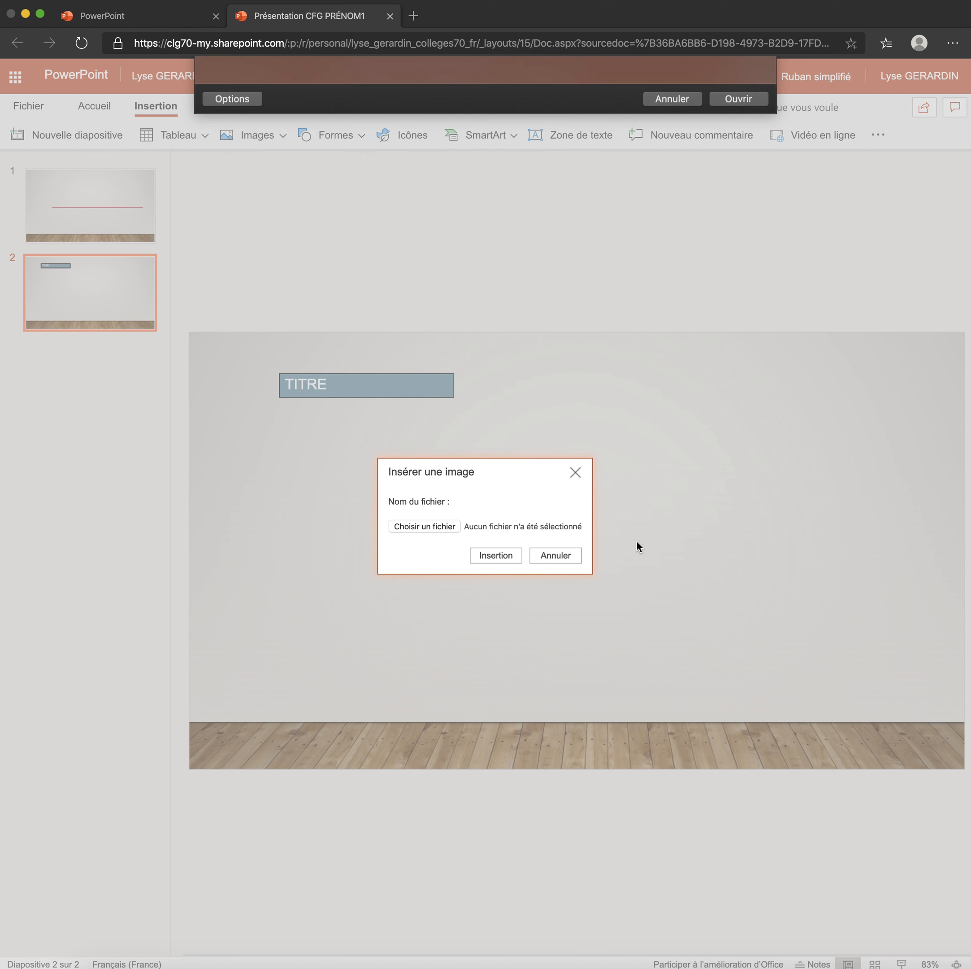
left_click(497, 555)
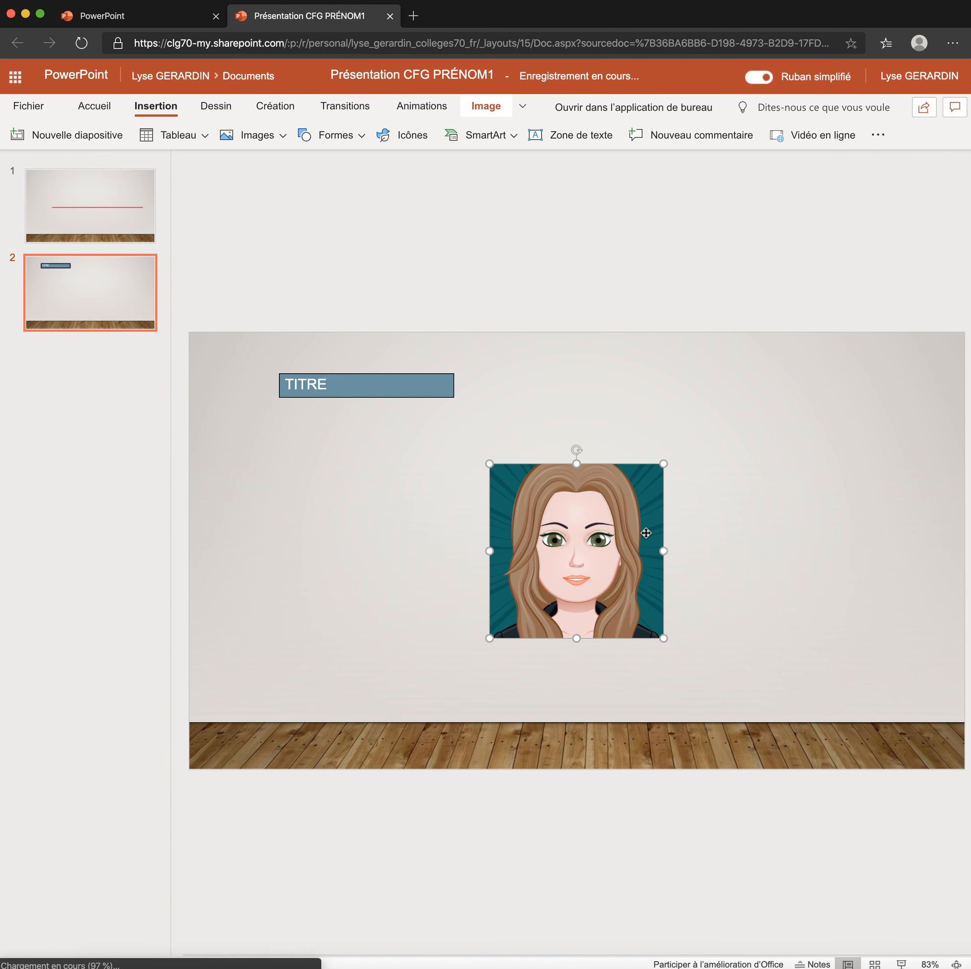
left_click_drag(581, 534, 328, 542)
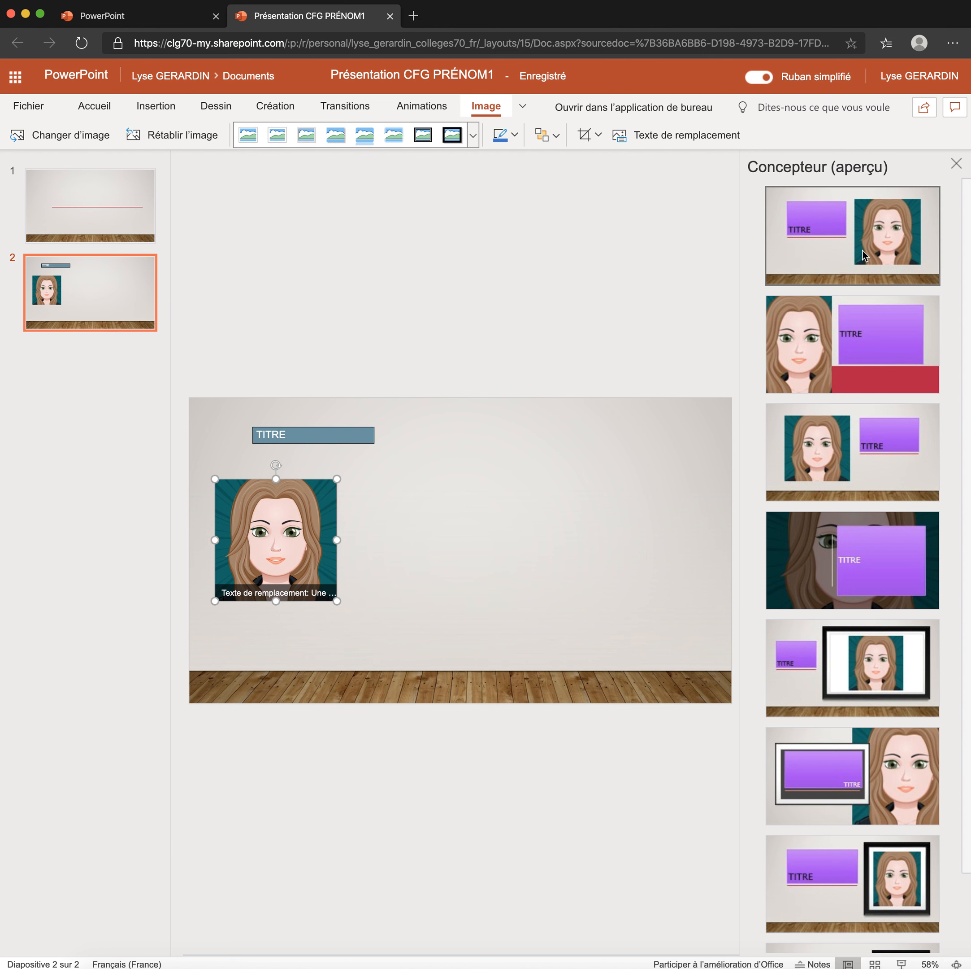
- Apply the seventh Designer layout to slide 2, with a purple title block beside the portrait in a black frame
scroll(869, 262, "down", 2)
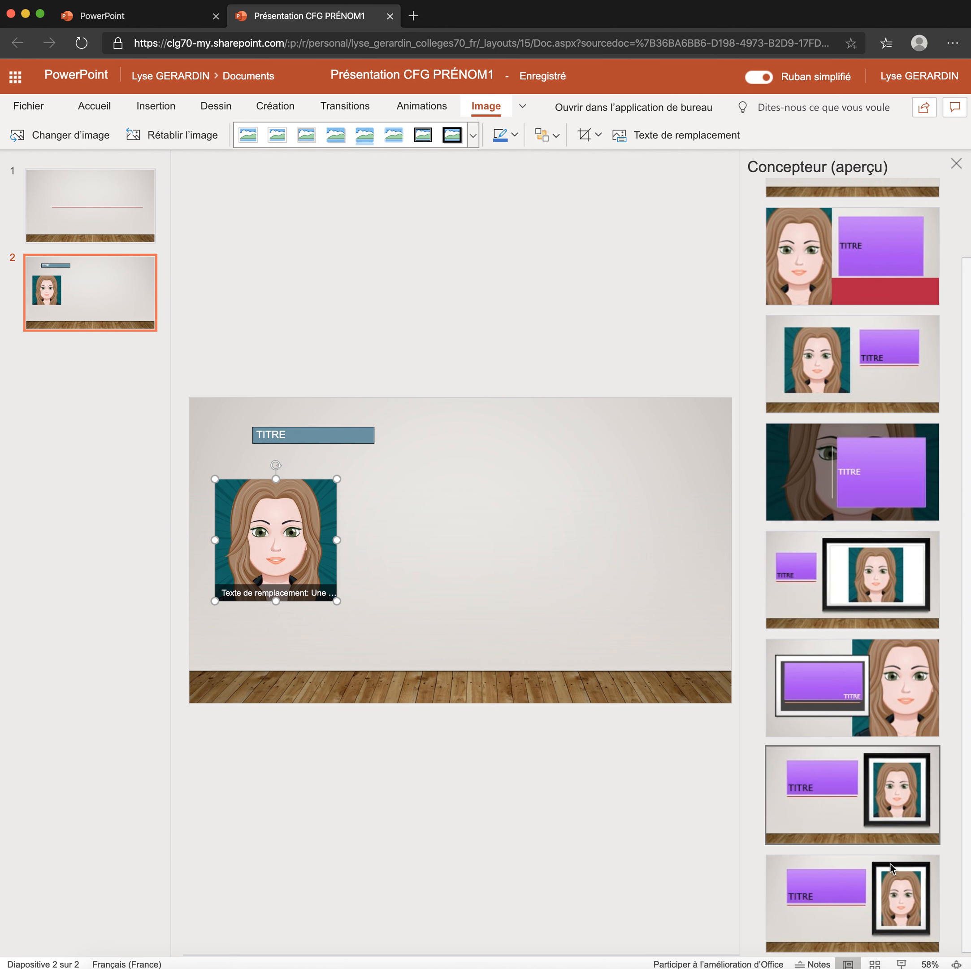
left_click(865, 806)
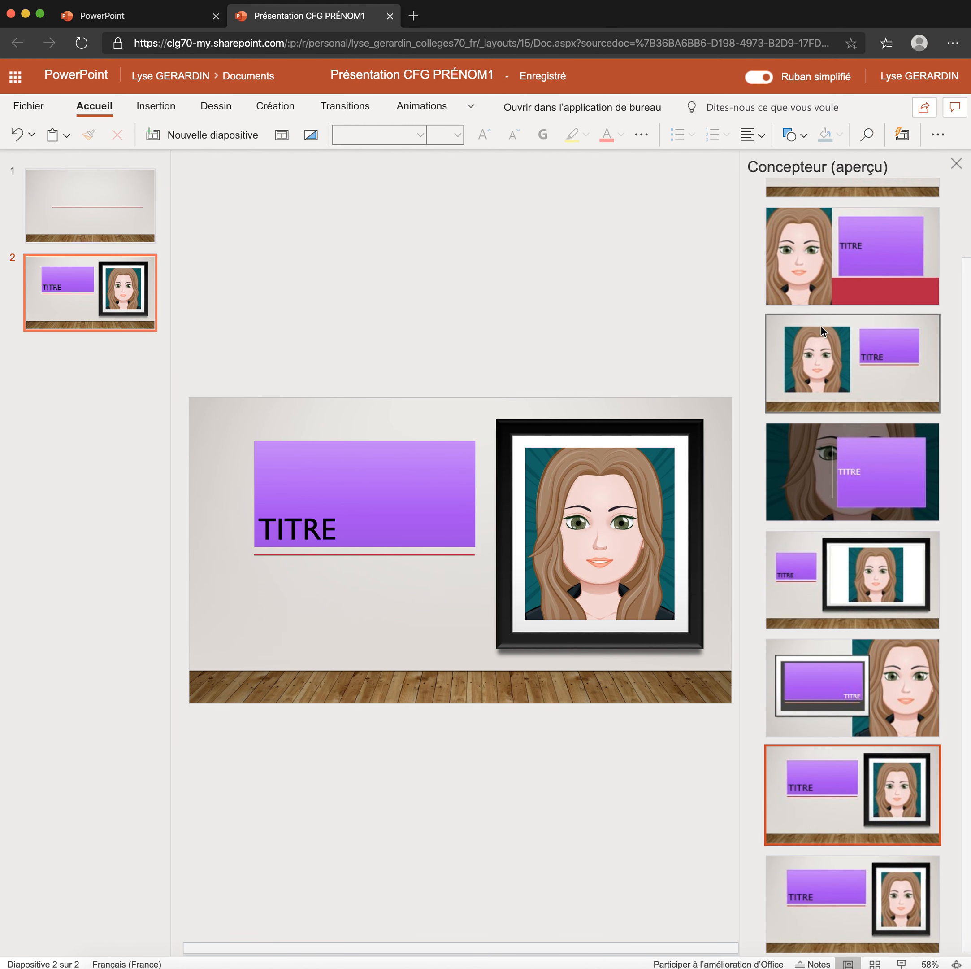
scroll(915, 551, "up", 2)
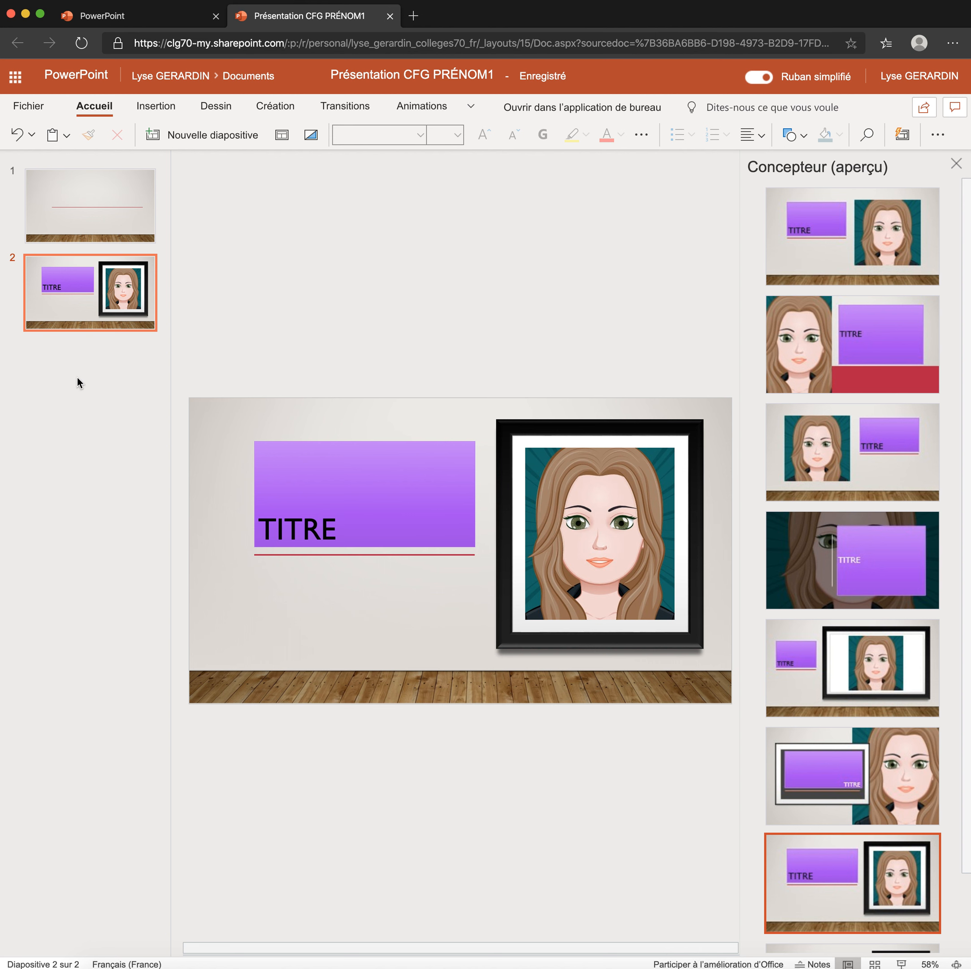
- Close the Designer suggestions and collapse the speaker notes area below the slide
left_click_drag(206, 947, 239, 769)
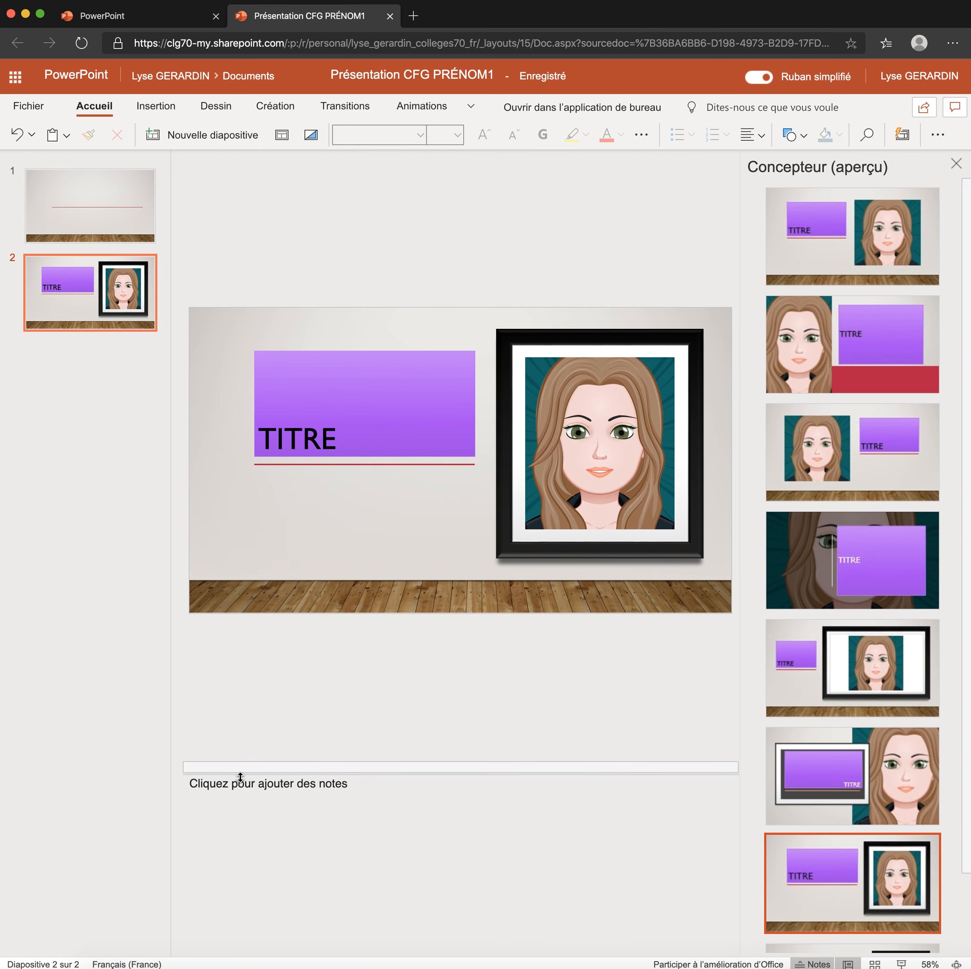
left_click(956, 164)
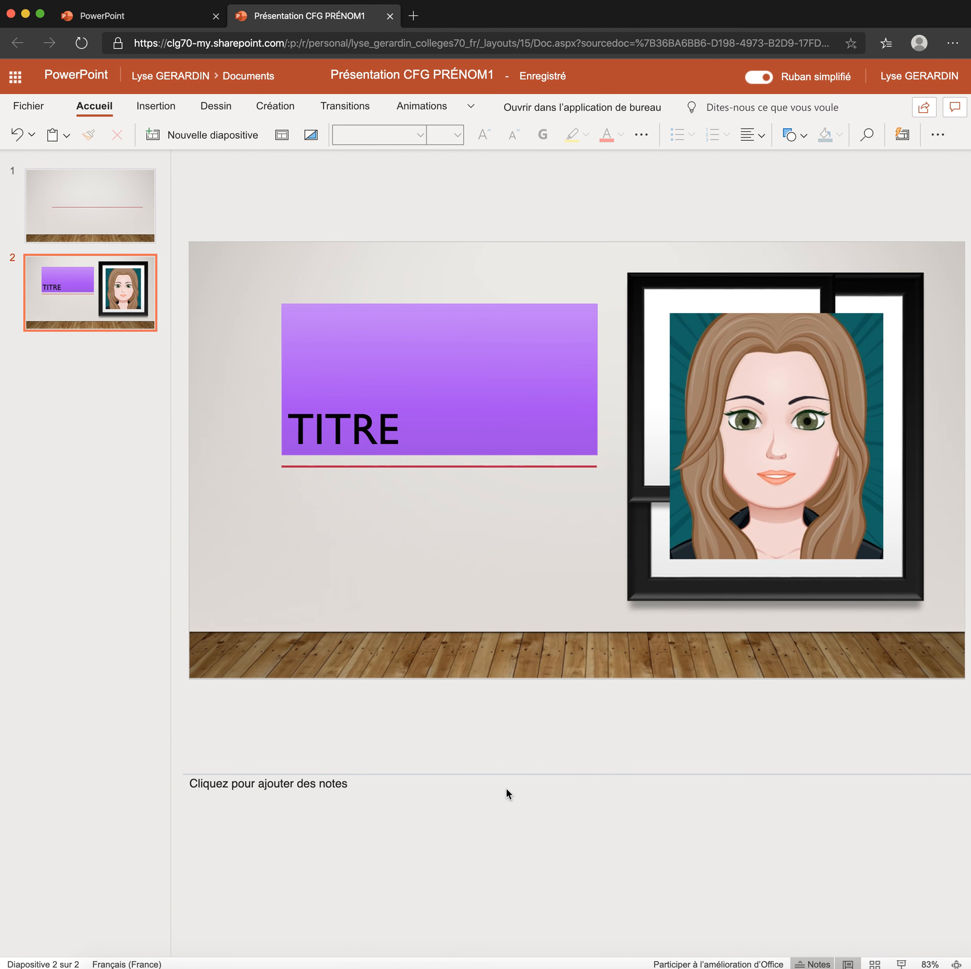
left_click_drag(508, 775, 473, 955)
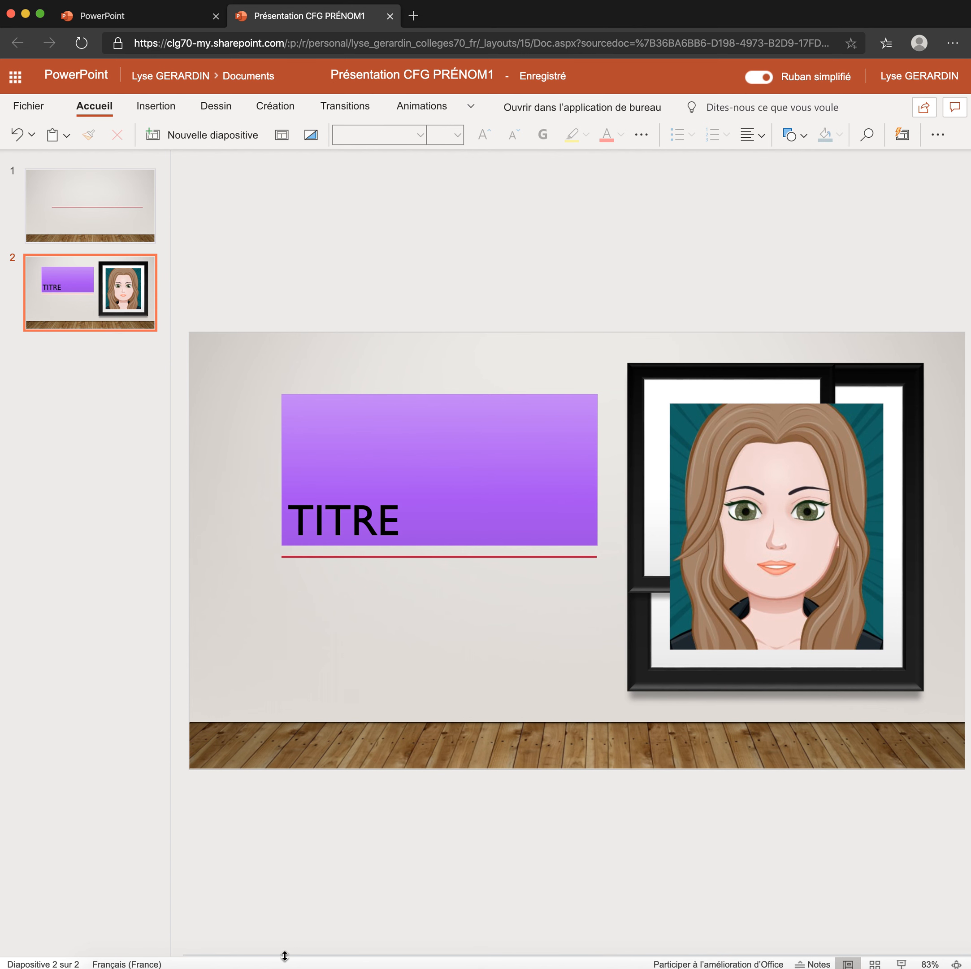
- Expand the notes area of slide 2 and write the speaker note "Je me présente, je m'appelle...."
left_click_drag(285, 956, 301, 782)
left_click(279, 824)
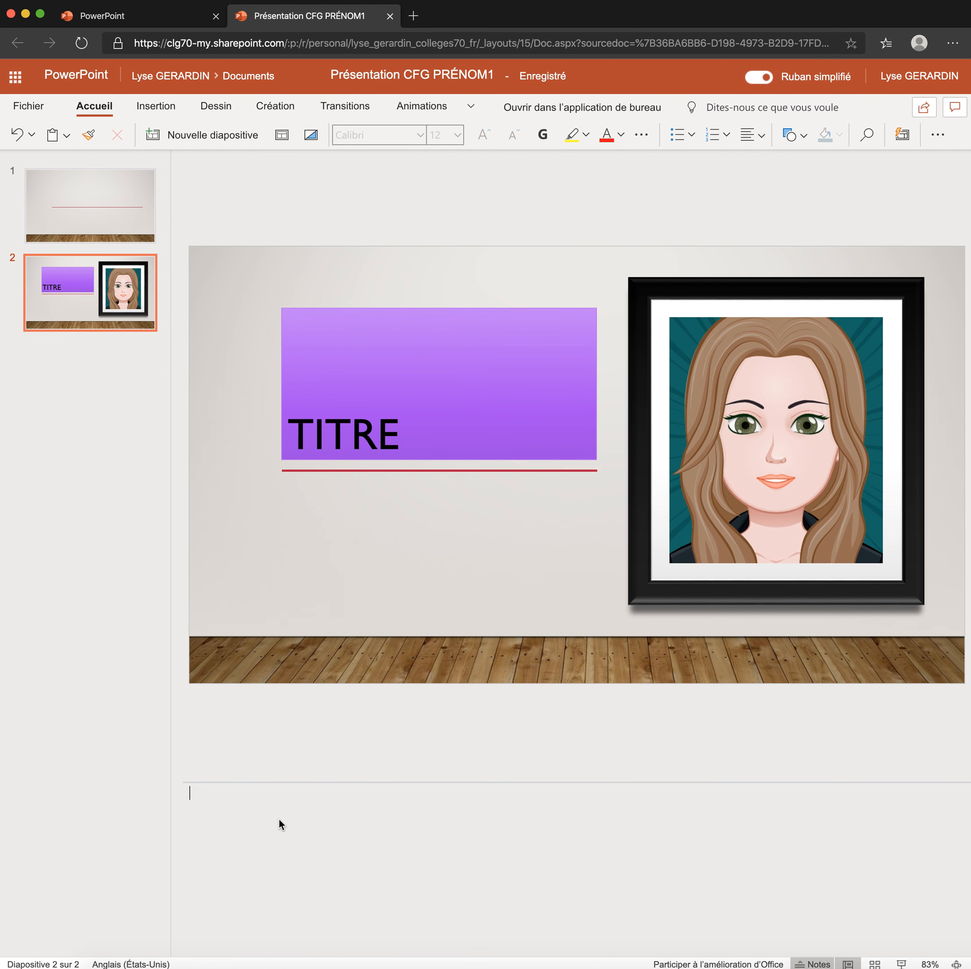
type("Jem")
key("BackSpace")
type("me présente, je ")
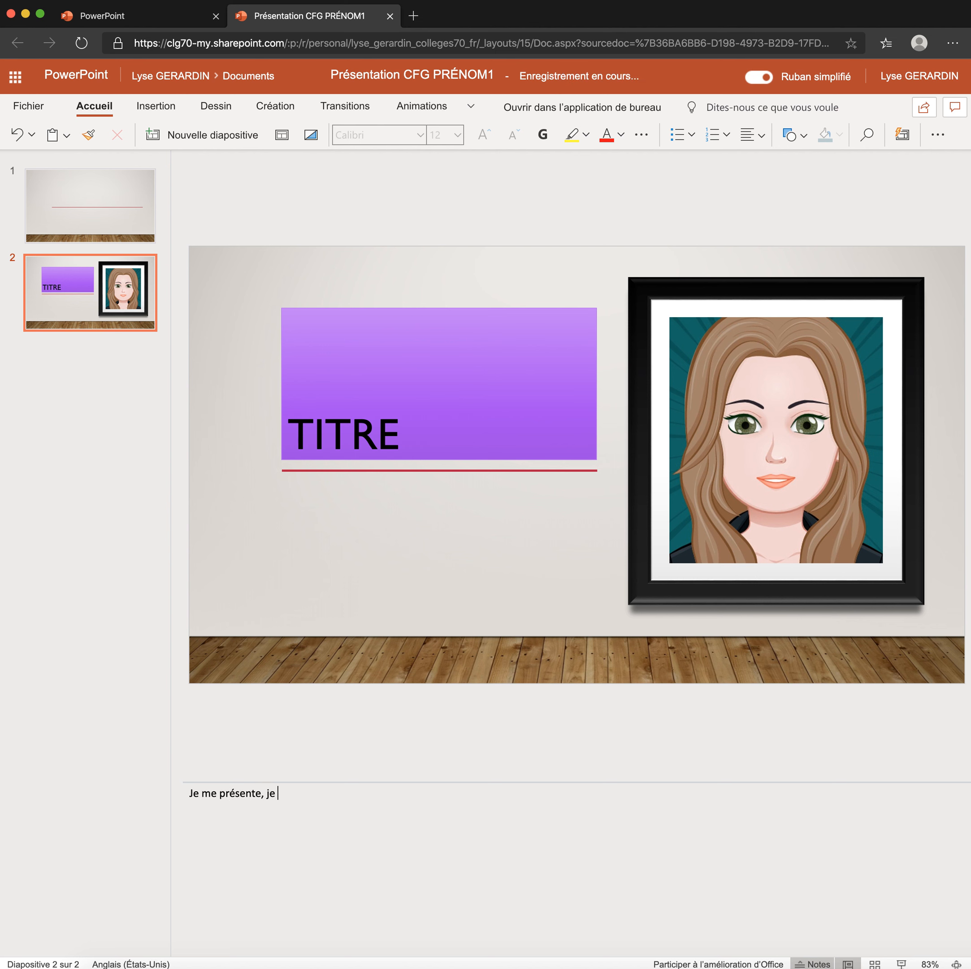
type("m'appelle....")
- View the spelling suggestions for "présente" in the speaker note and dismiss them
right_click(243, 793)
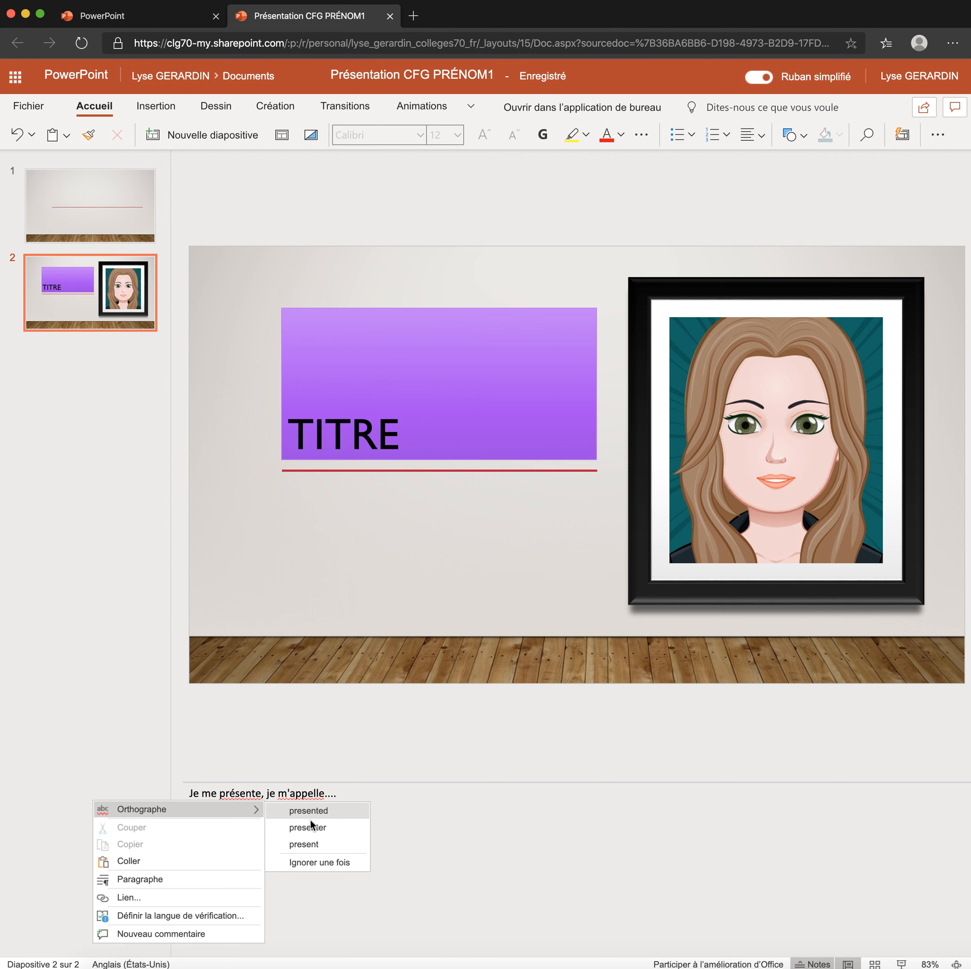
left_click(486, 820)
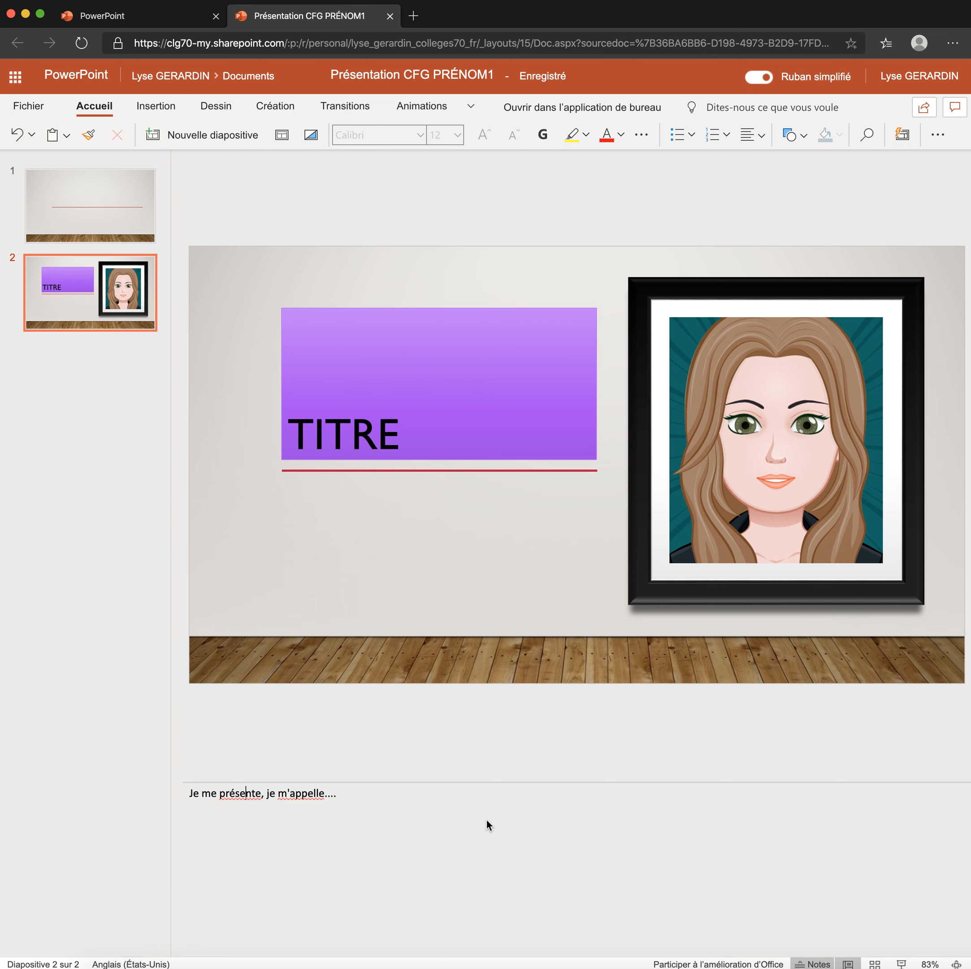
left_click(380, 797)
left_click(274, 817)
- Add the comment "attention à ton titre" to slide 2 and leave its reply field empty
left_click(955, 108)
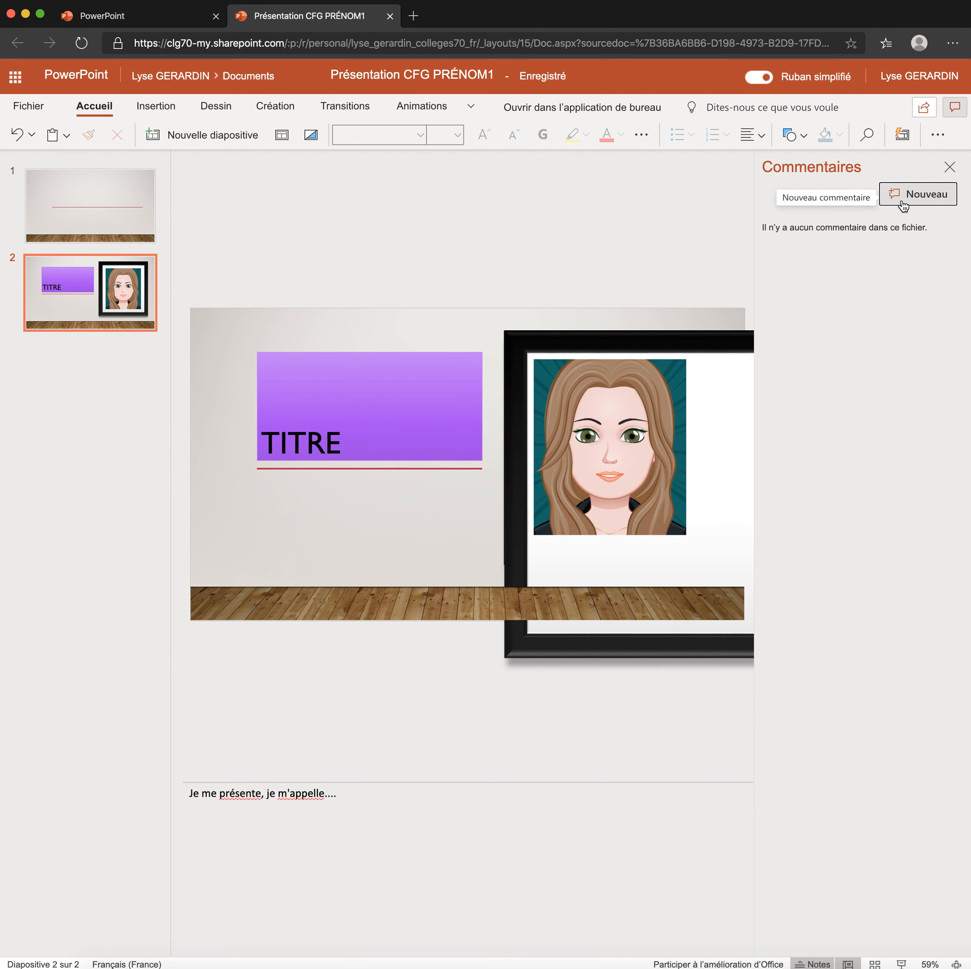
left_click(929, 194)
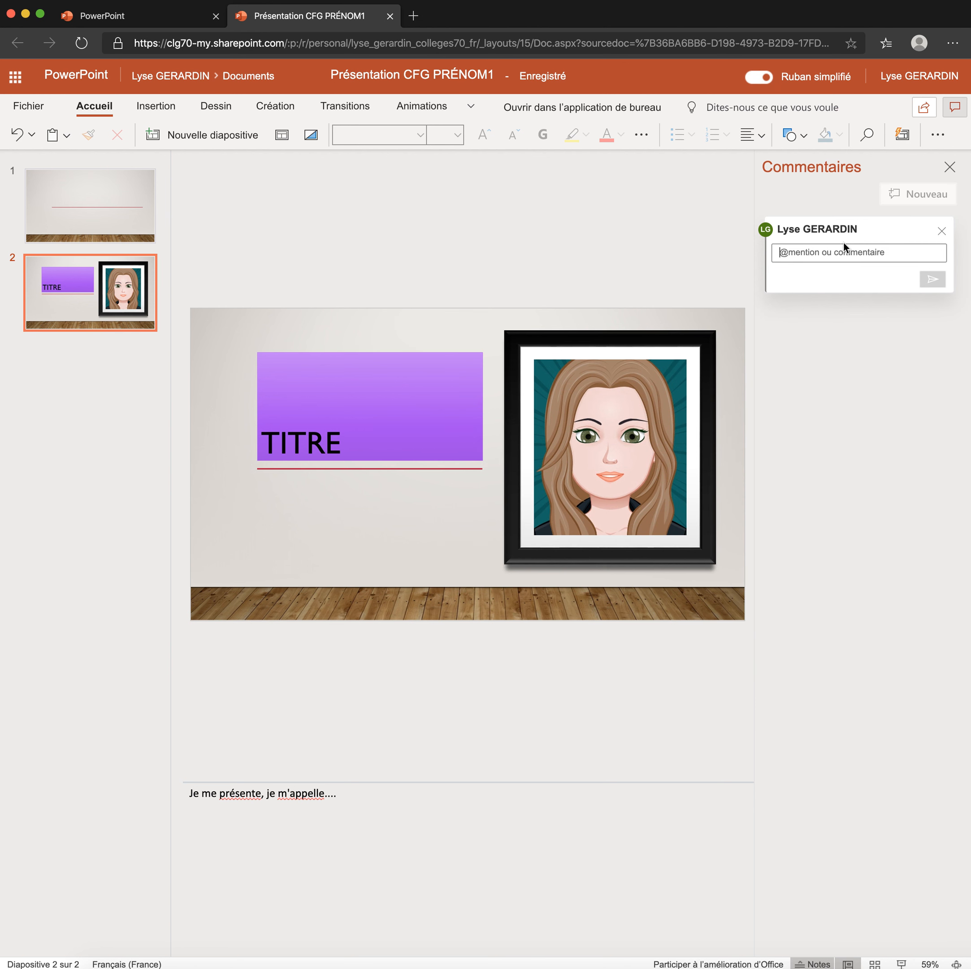
type("attent")
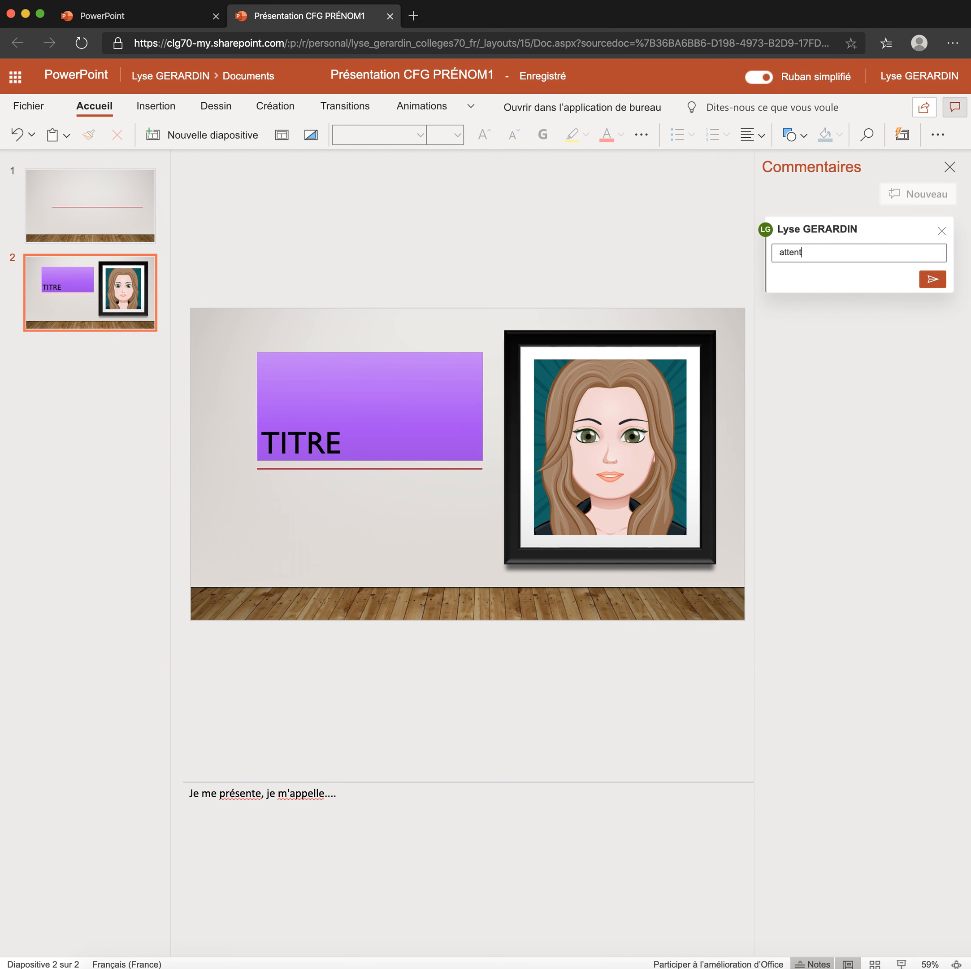
type("ion à ton titre")
left_click(933, 279)
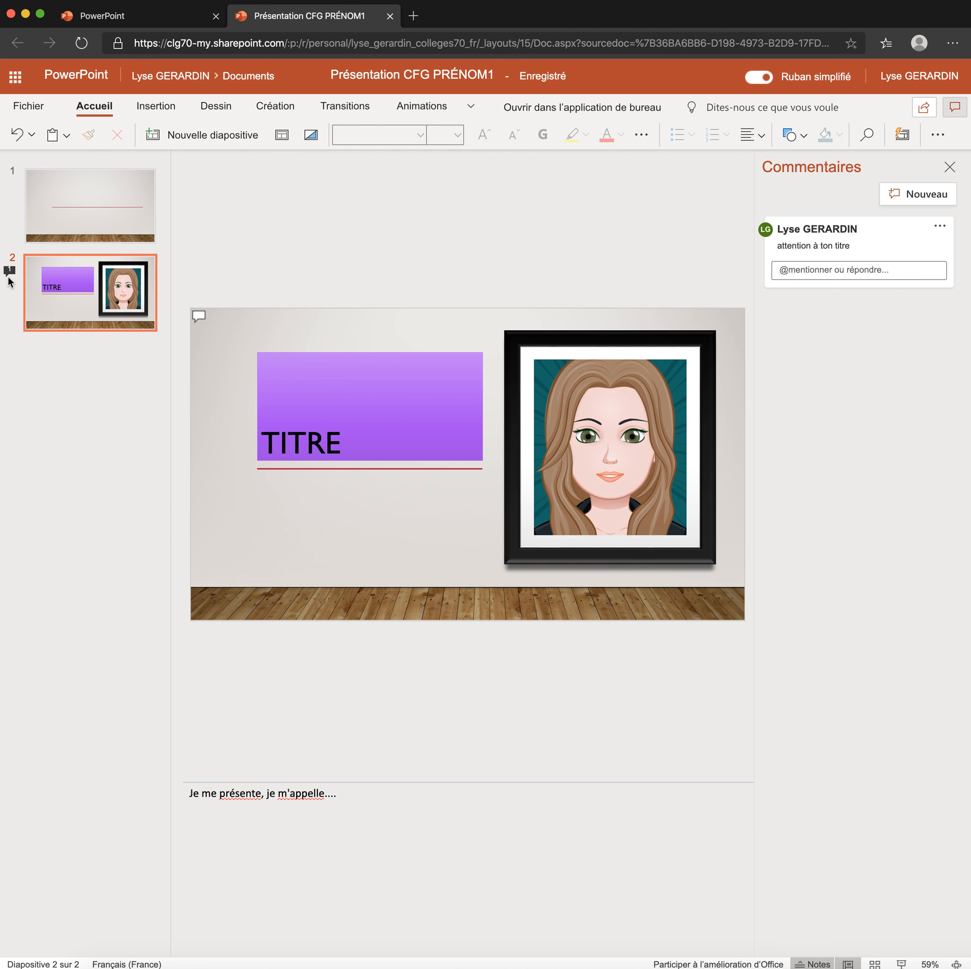
left_click(827, 269)
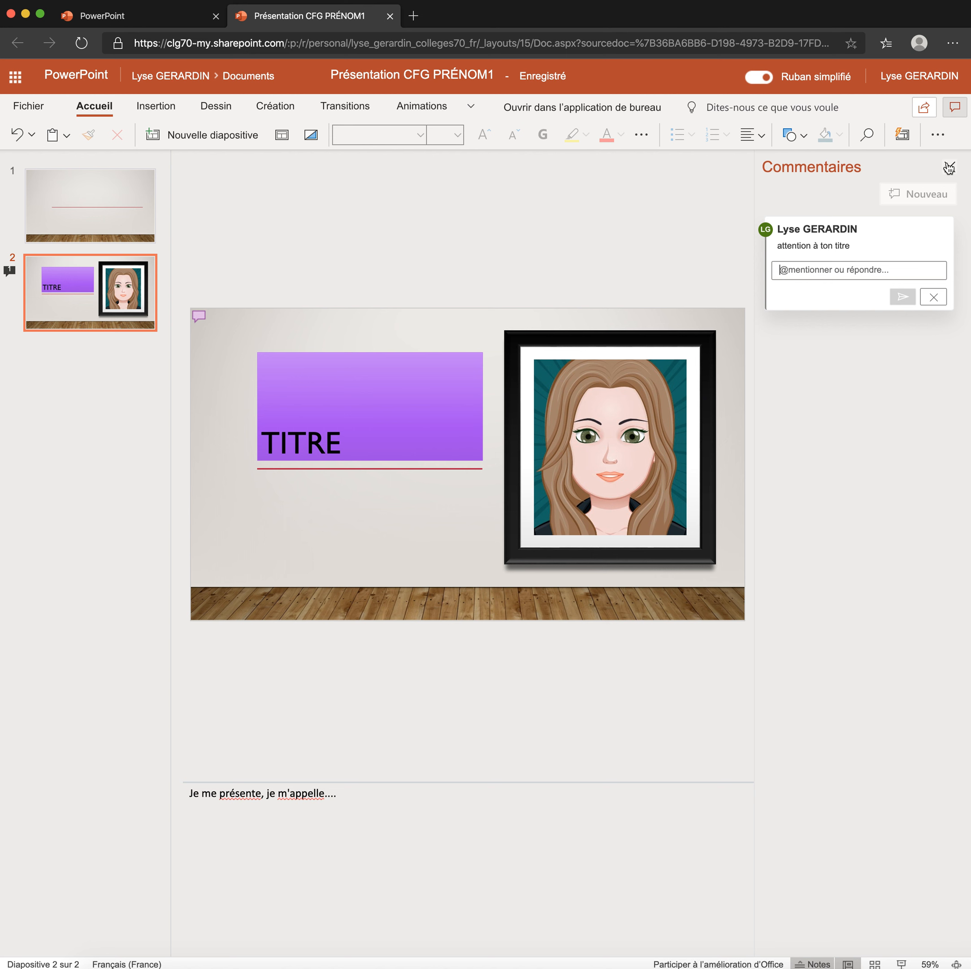
left_click(906, 241)
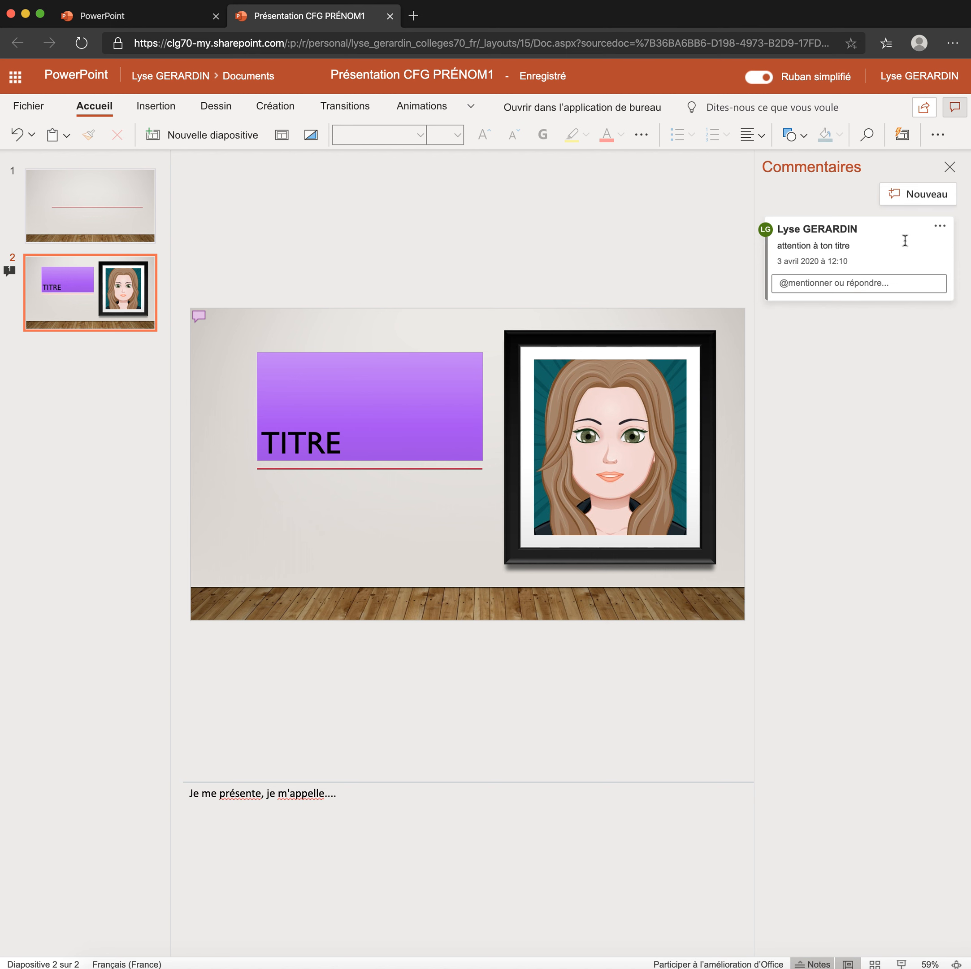
- Delete the comment conversation "attention à ton titre" from slide 2 and close the comments display
left_click(940, 226)
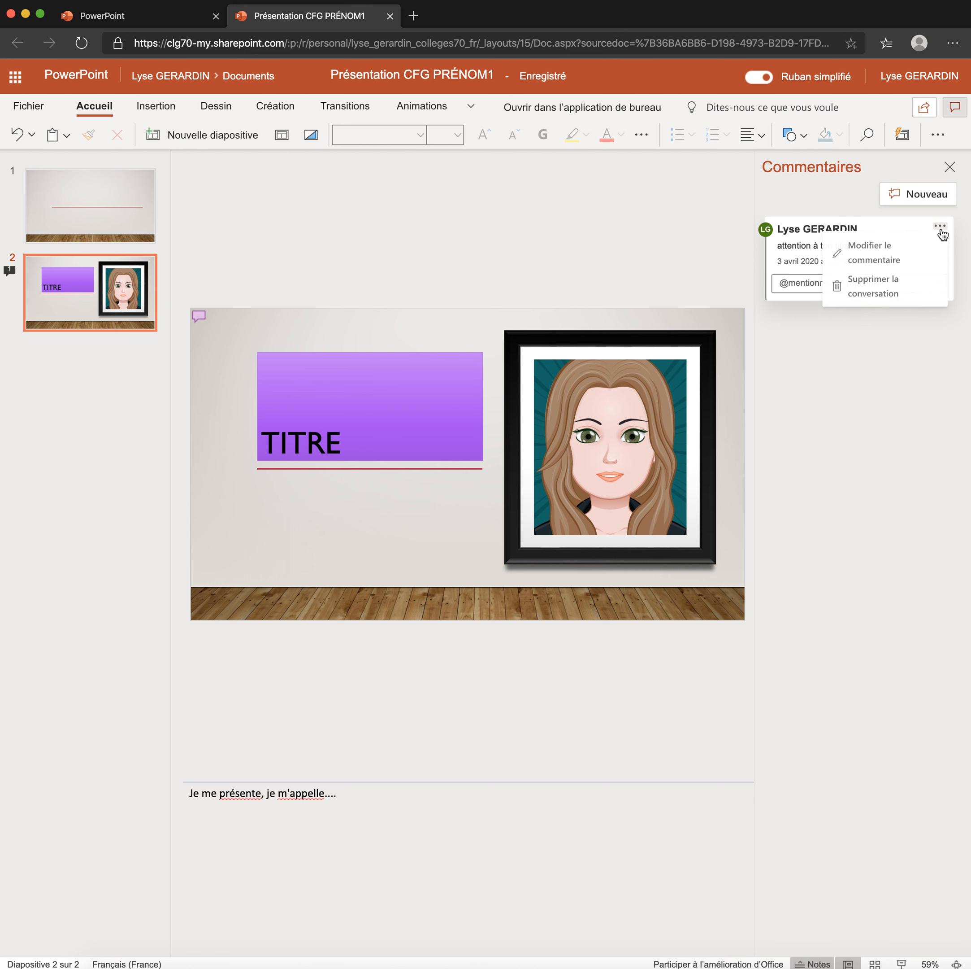
left_click(898, 290)
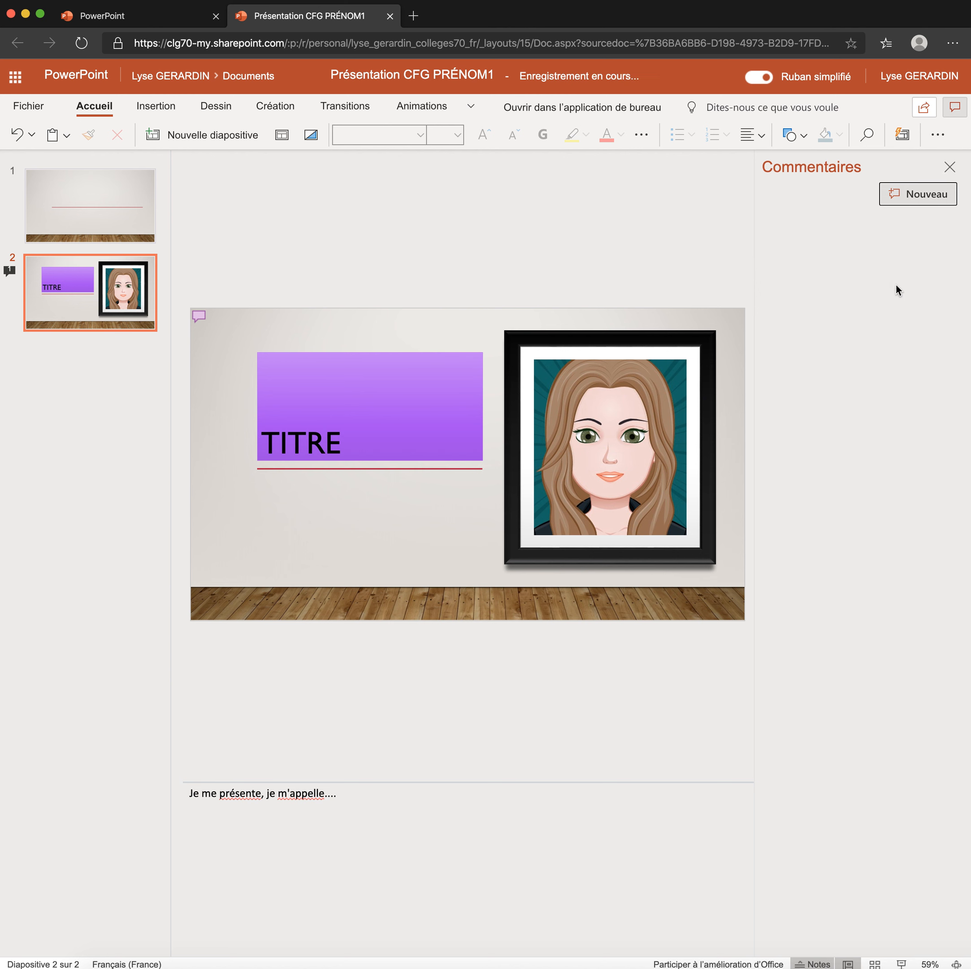
left_click(949, 167)
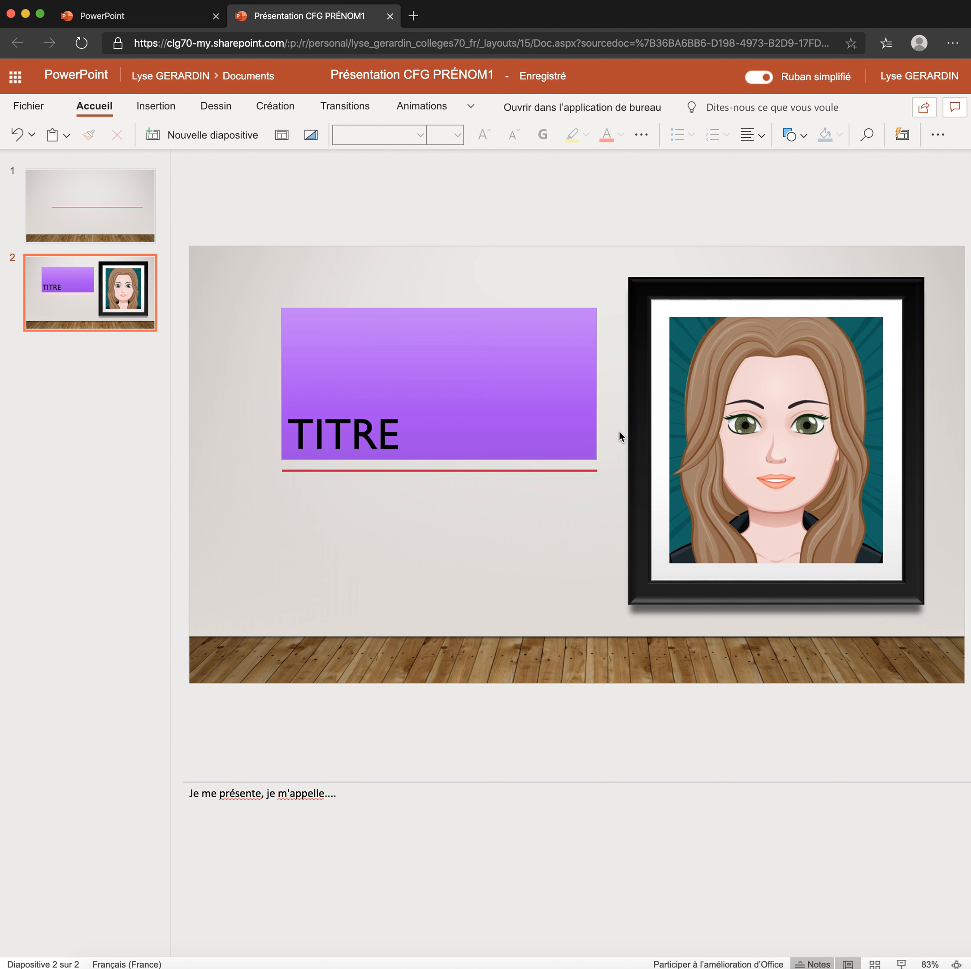
- Enter "TITRE" in the title placeholder of slide 1
left_click(118, 209)
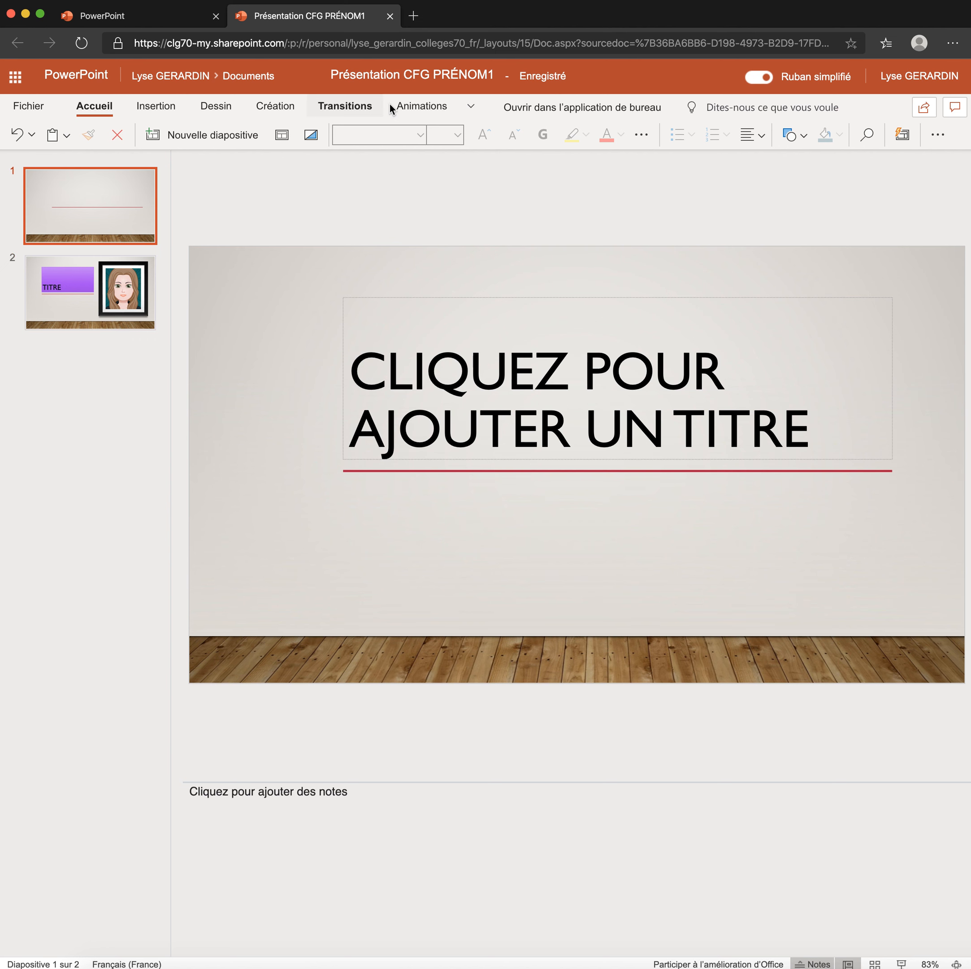
left_click(438, 105)
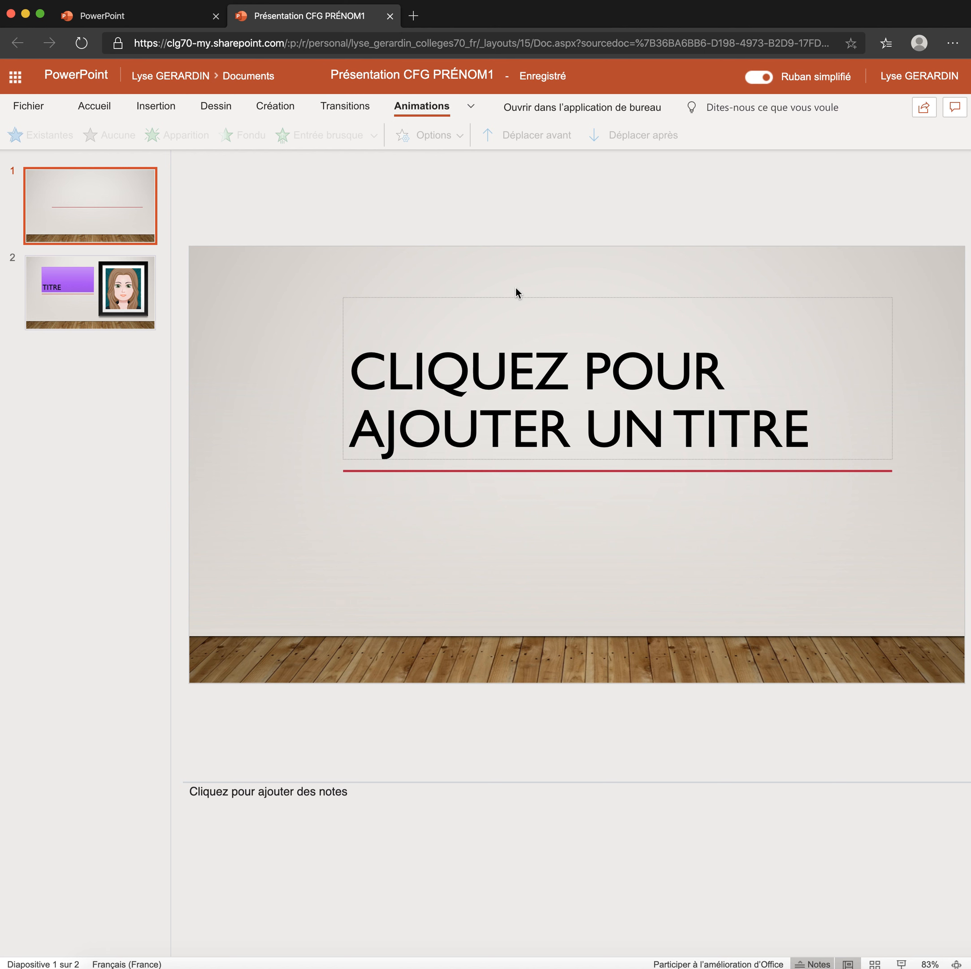
left_click(559, 401)
type("TI")
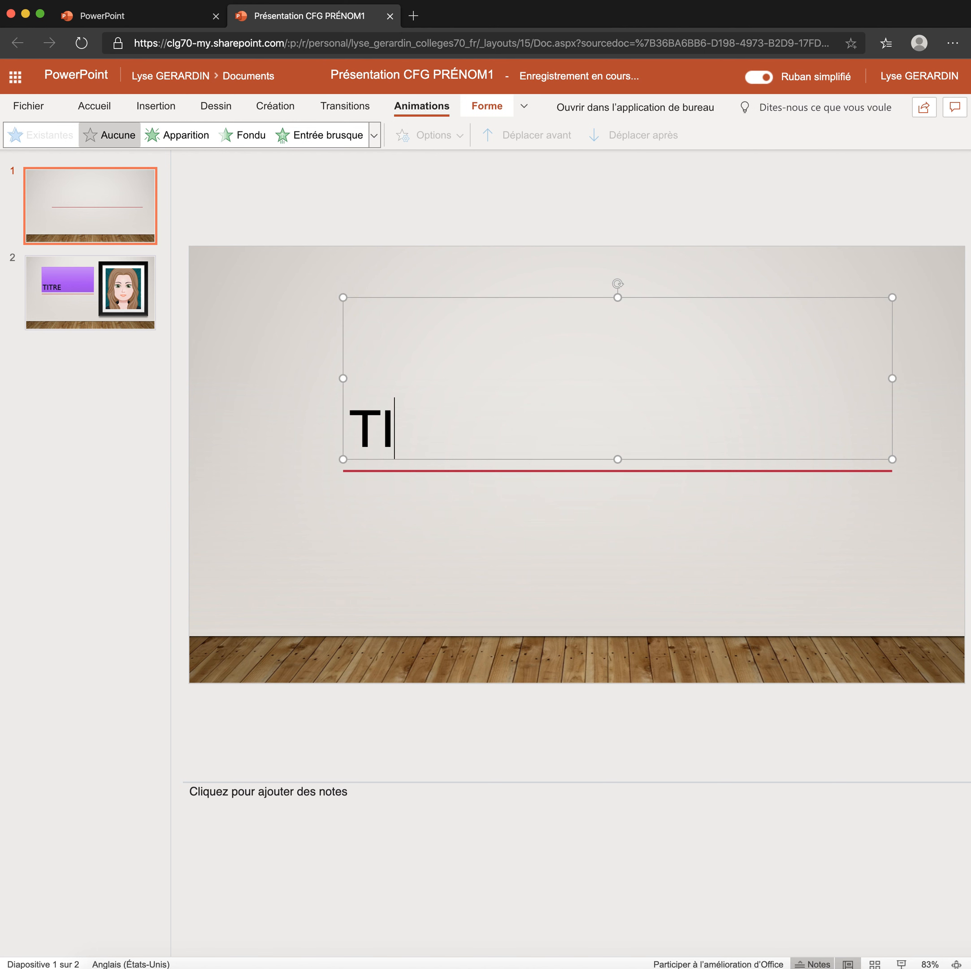
type("TRE")
left_click(548, 295)
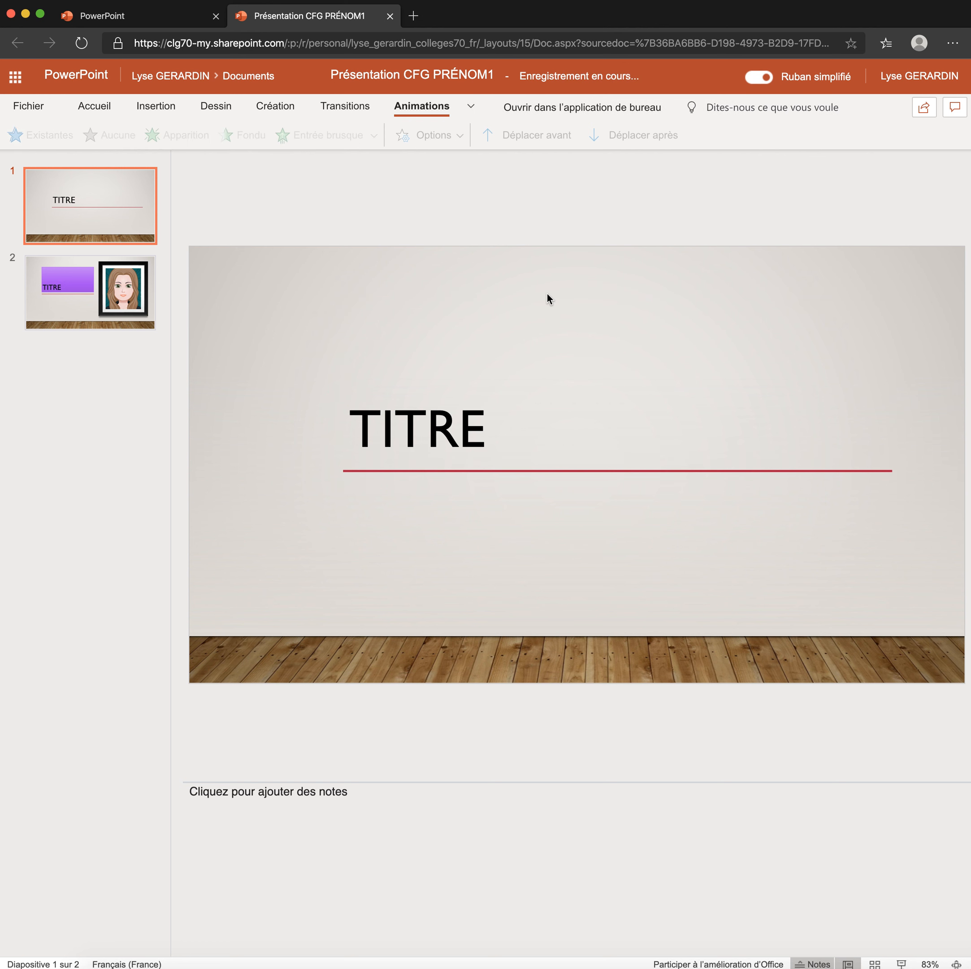
- Try the Apparition animation on slide 1's title, replace it with Fondu, and deselect the title
left_click(452, 315)
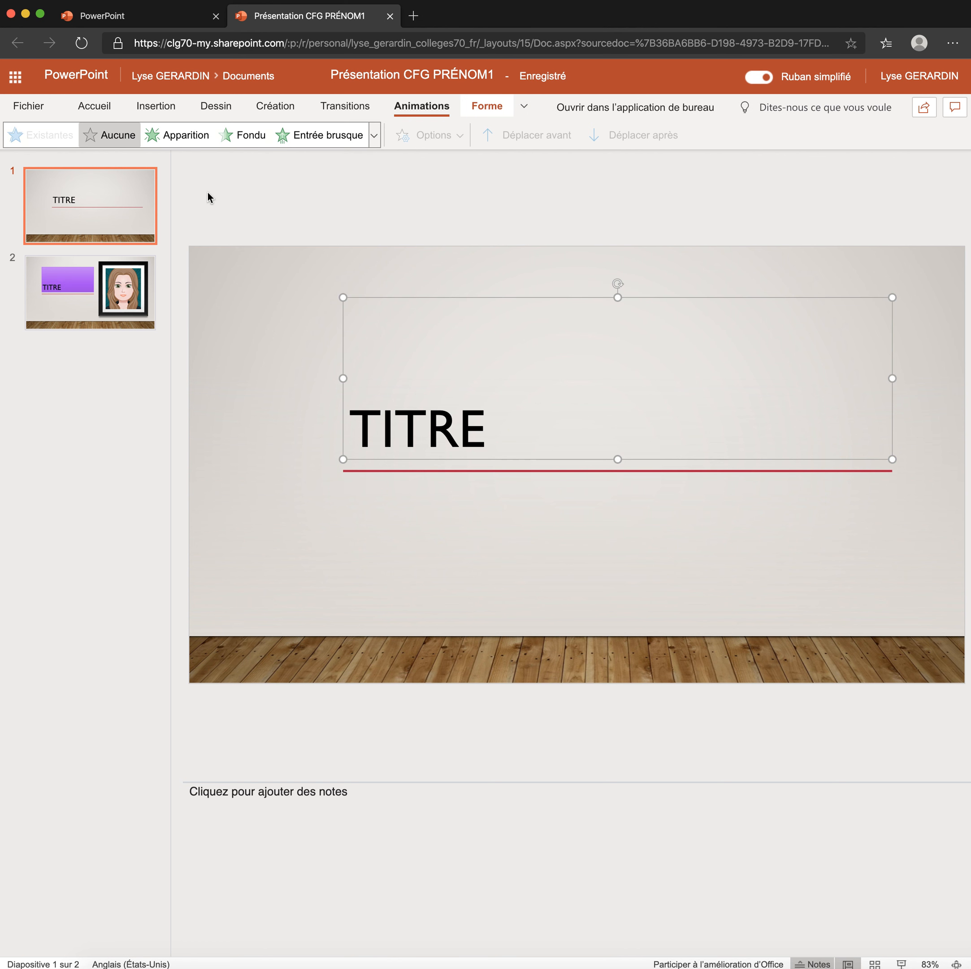
left_click(193, 136)
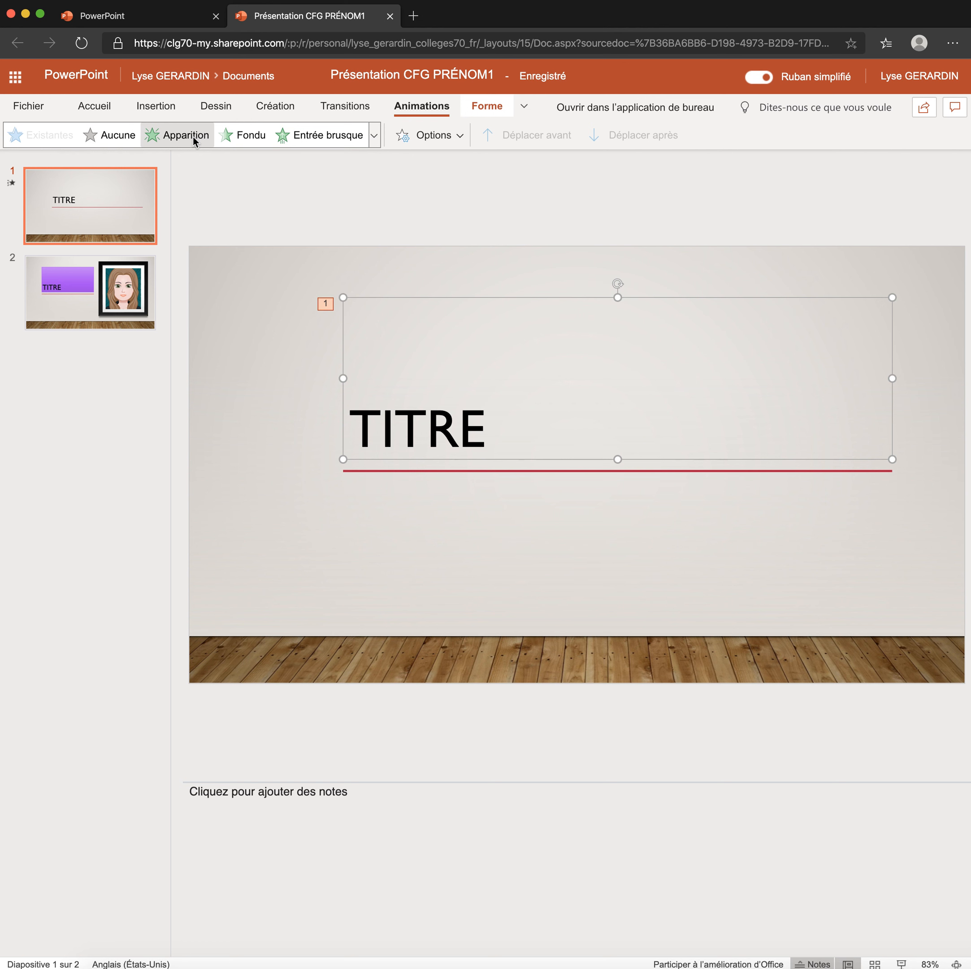
left_click(250, 136)
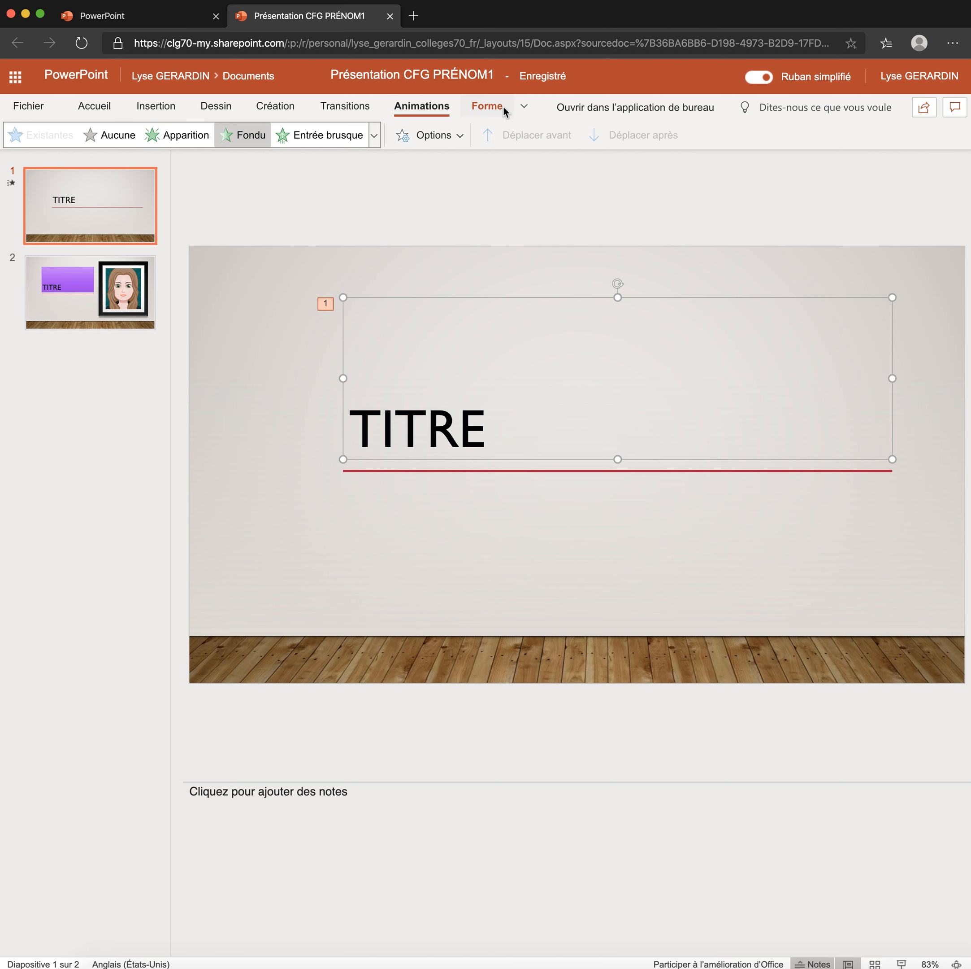
left_click(382, 220)
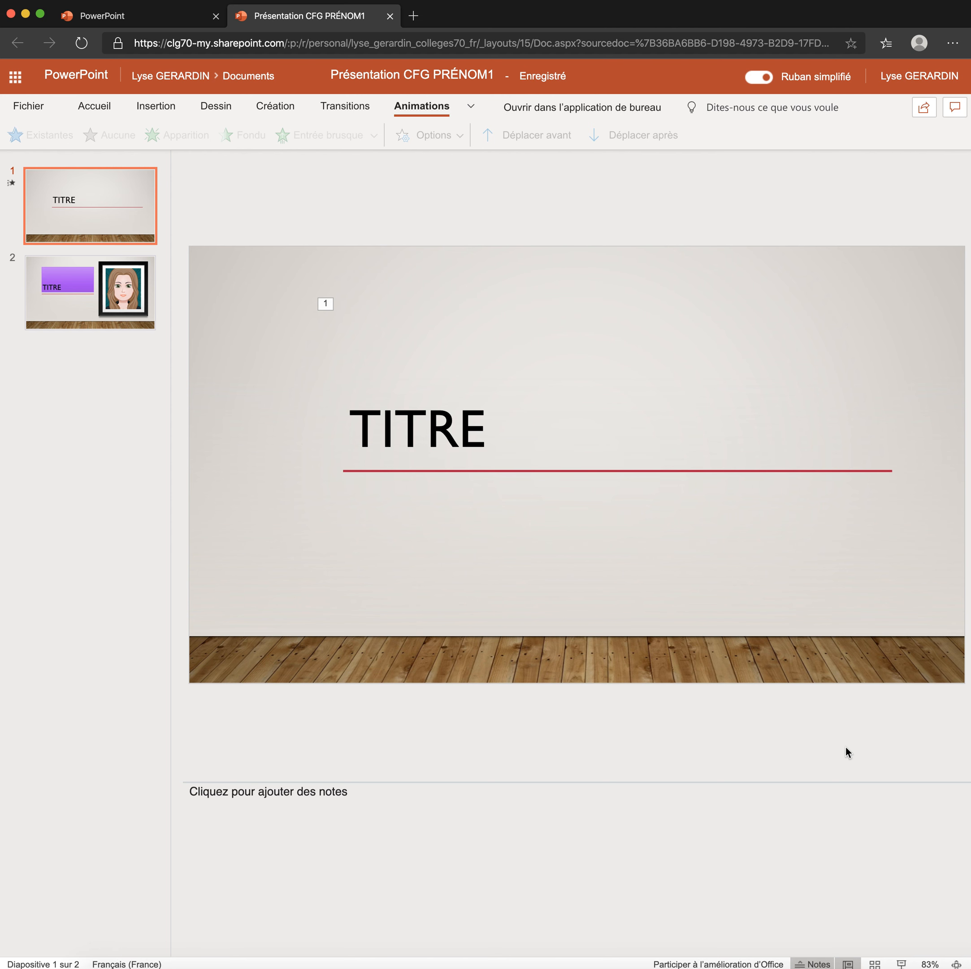
- Play the slide show from slide 1 to preview the title's animation, and return to editing
left_click(902, 964)
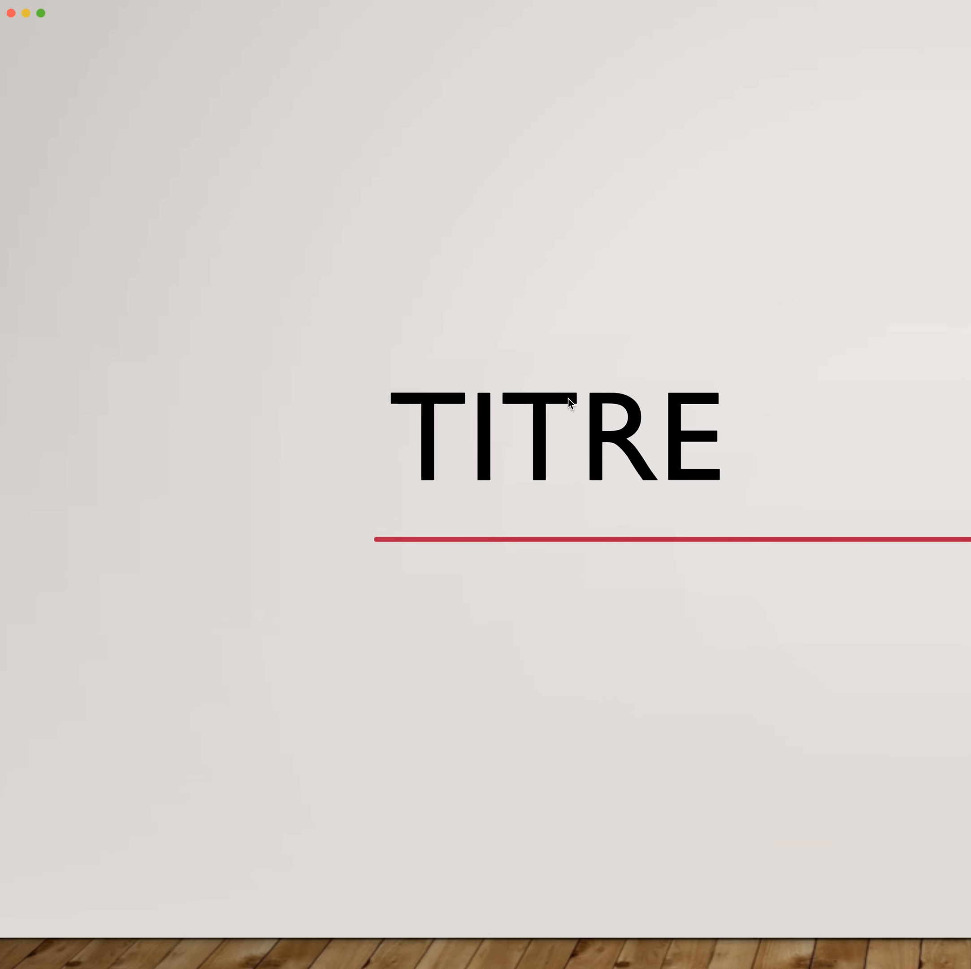
key("Escape")
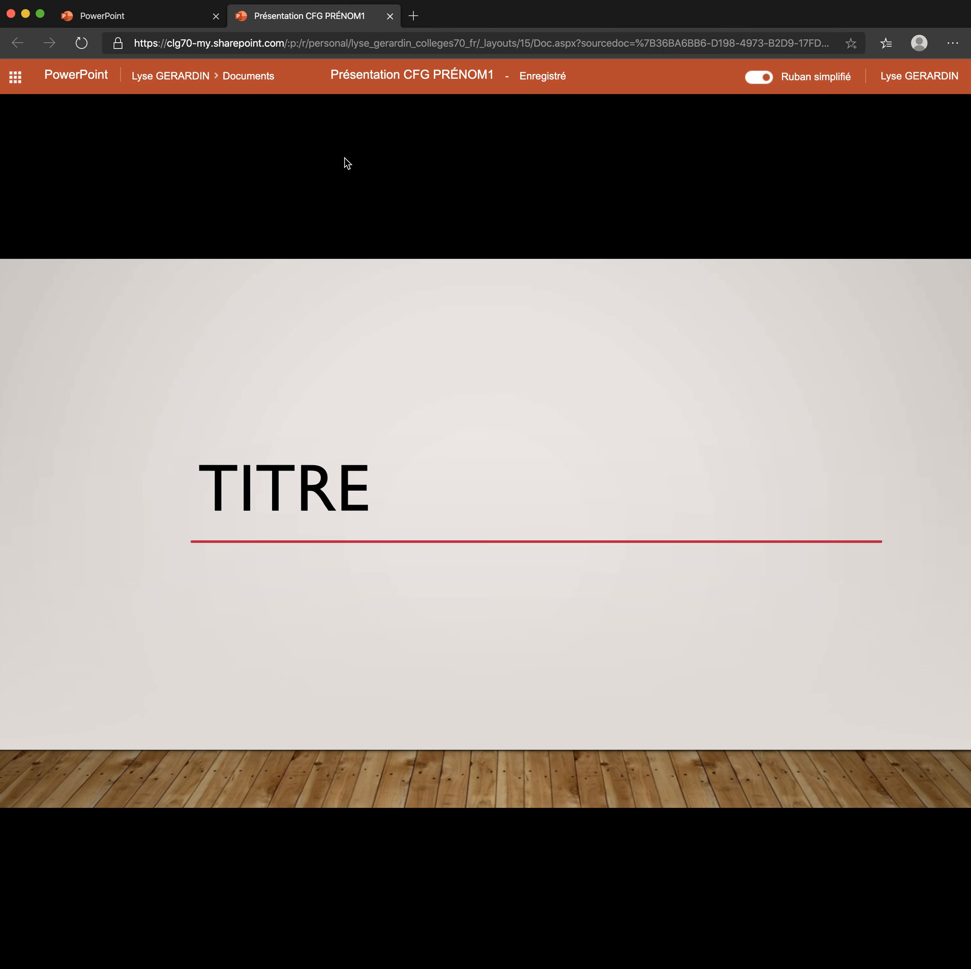
key("Escape")
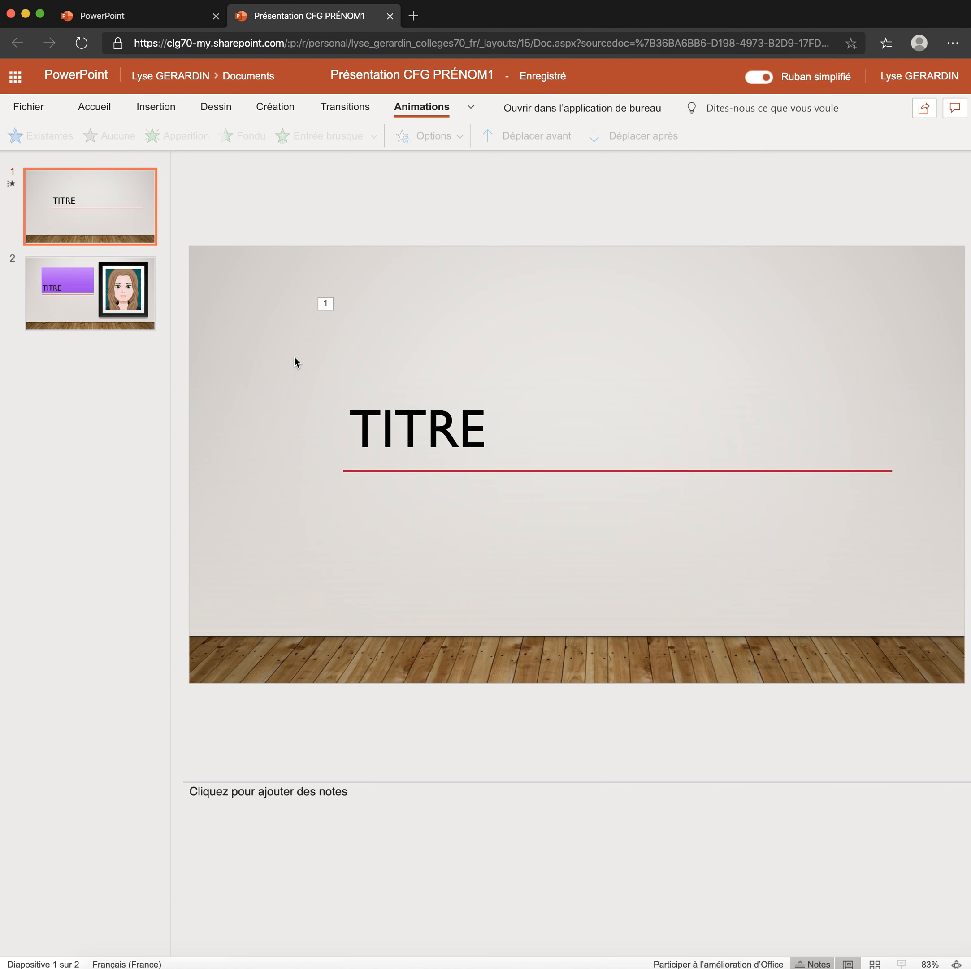